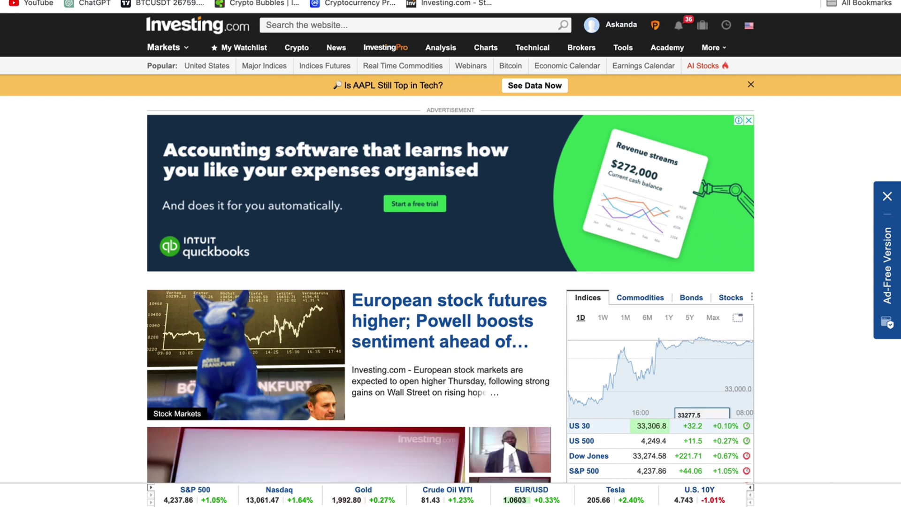
pyautogui.scroll(-6, 562, 463)
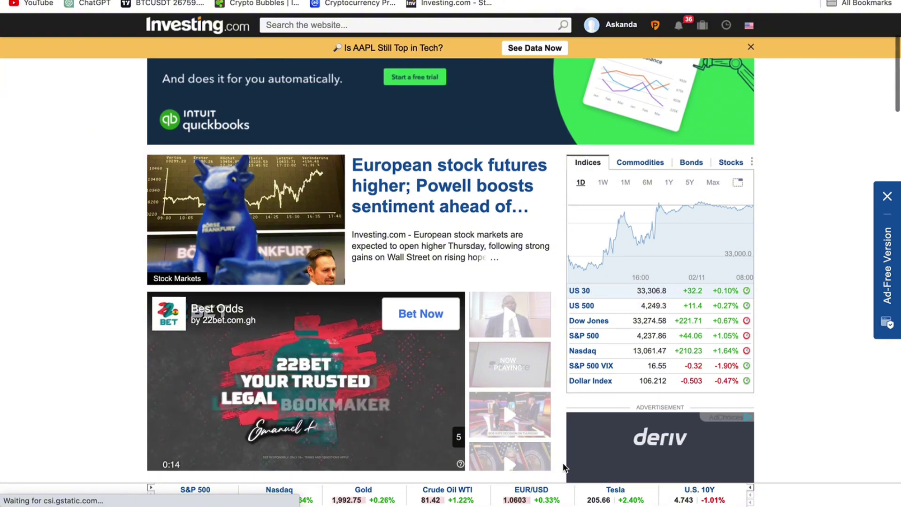
pyautogui.scroll(-3, 563, 467)
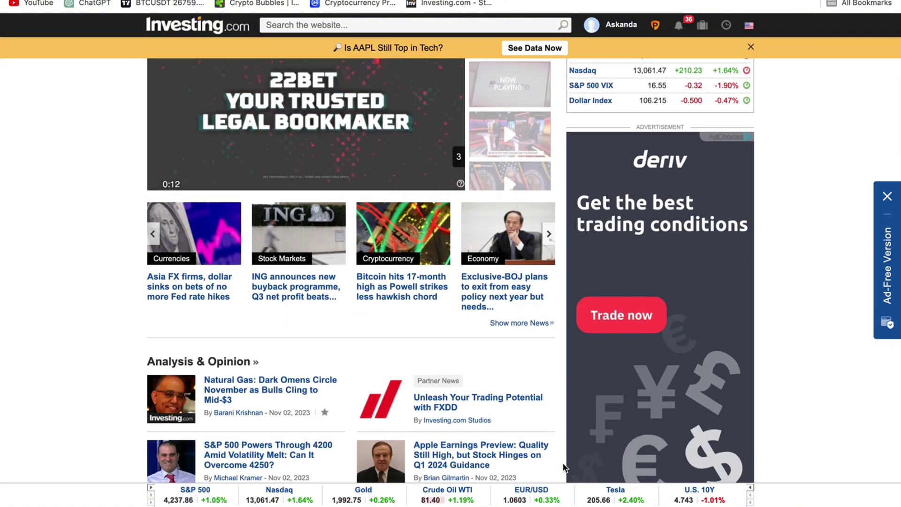
pyautogui.scroll(8, 563, 465)
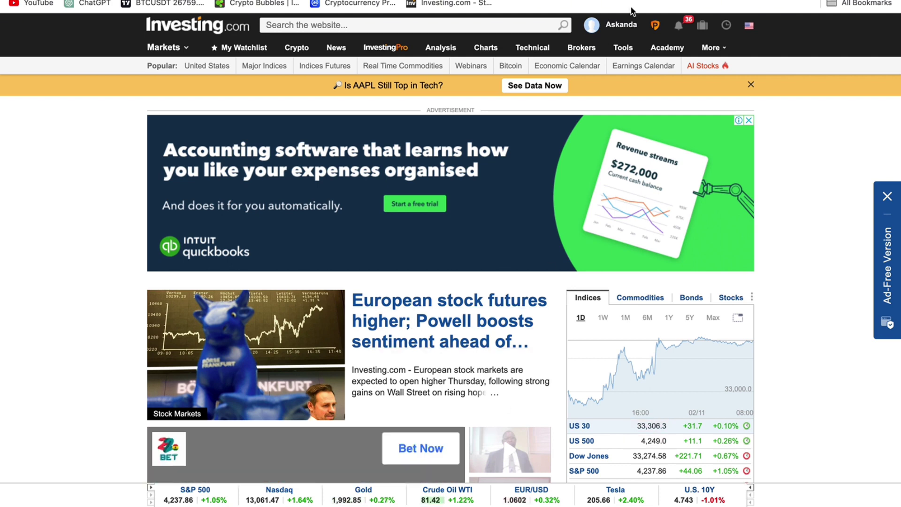
pyautogui.moveTo(534, 69)
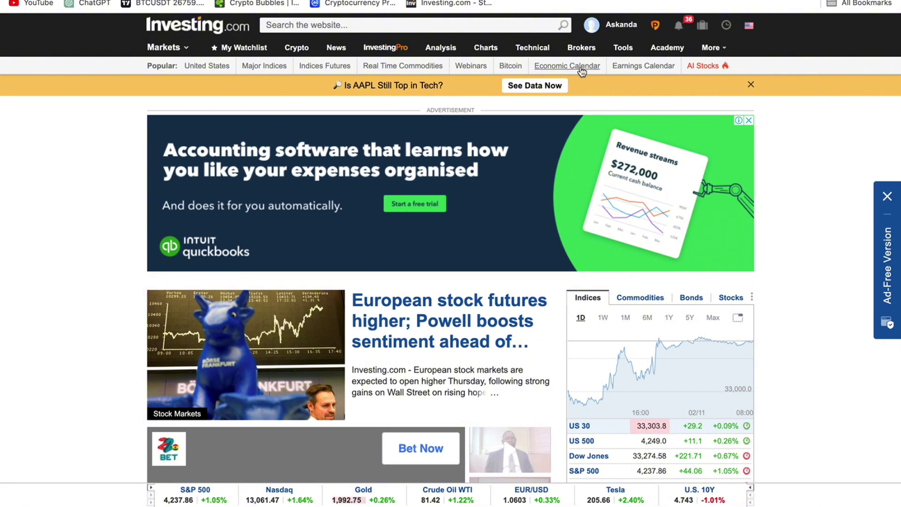
# Step: Open Investing.com's Economic Calendar for November 2, 2023 and scroll through the BoE and jobless-claims events
pyautogui.click(581, 68)
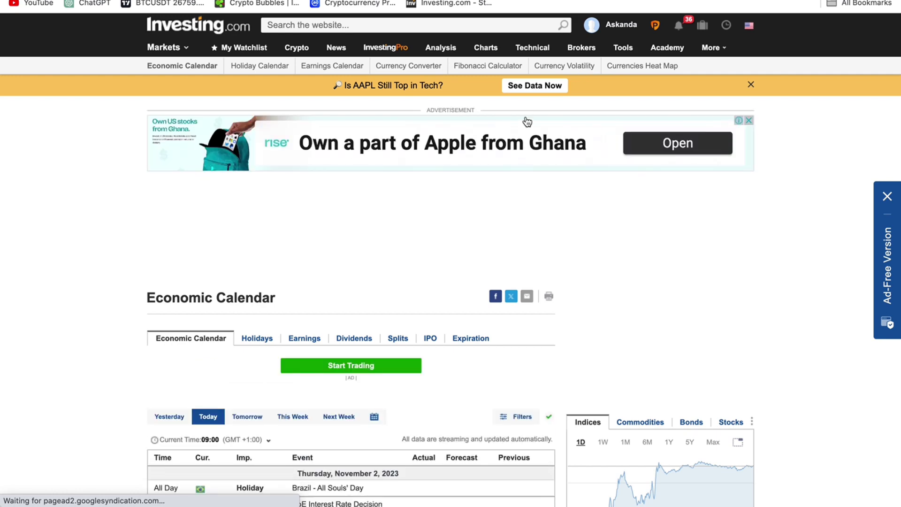
pyautogui.scroll(-1, 192, 220)
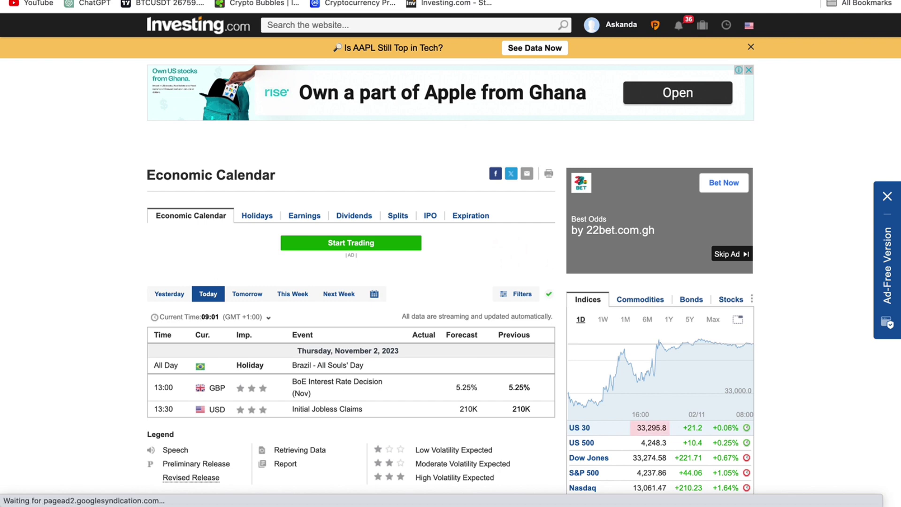
# Step: Return to CoinMarketCap's homepage showing Bitcoin at $35,280.20 and Fear & Greed at 74
pyautogui.click(351, 3)
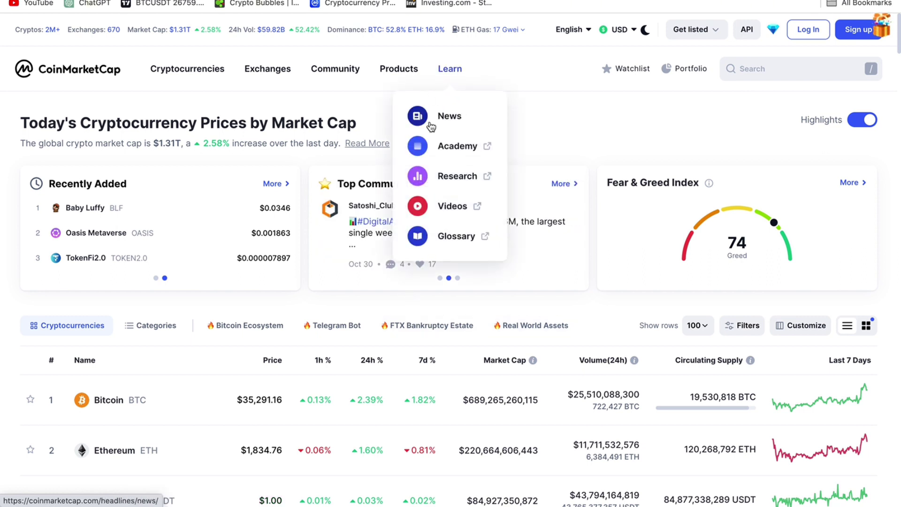
pyautogui.click(79, 75)
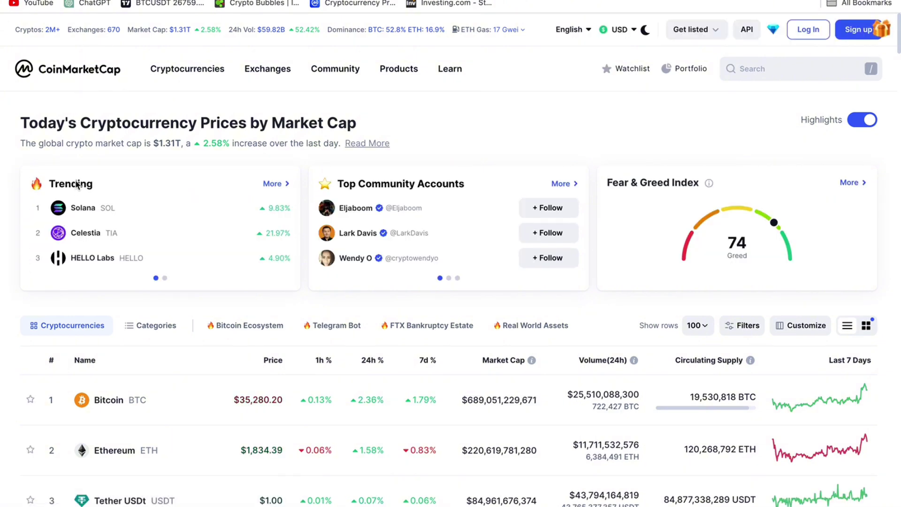
# Step: Open the full Trending list and scroll through it, from Celestia (TIA) at $2.52 onward
pyautogui.click(284, 187)
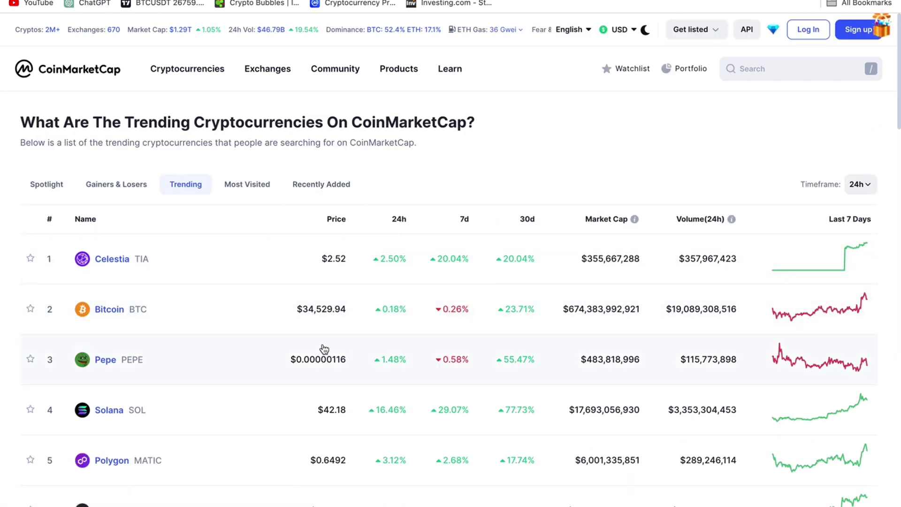
pyautogui.scroll(-3, 324, 349)
pyautogui.scroll(3, 324, 349)
pyautogui.scroll(-7, 367, 495)
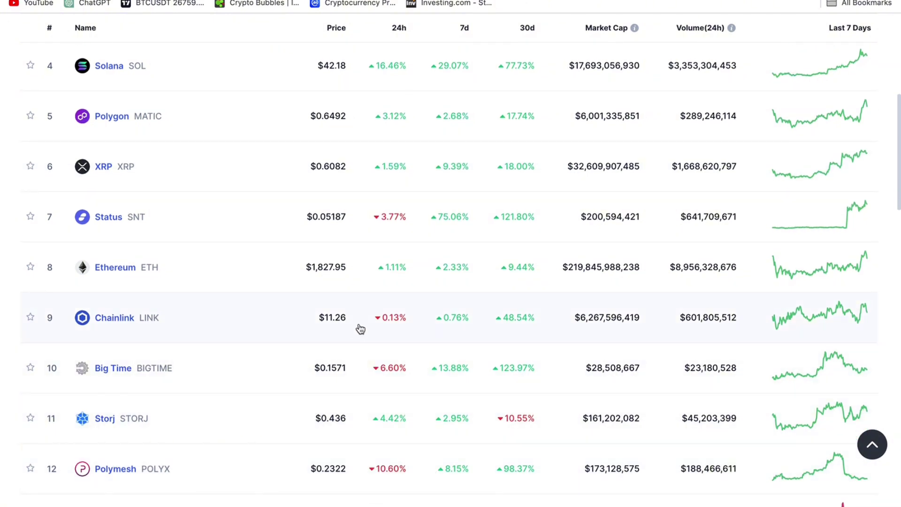
pyautogui.scroll(2, 360, 329)
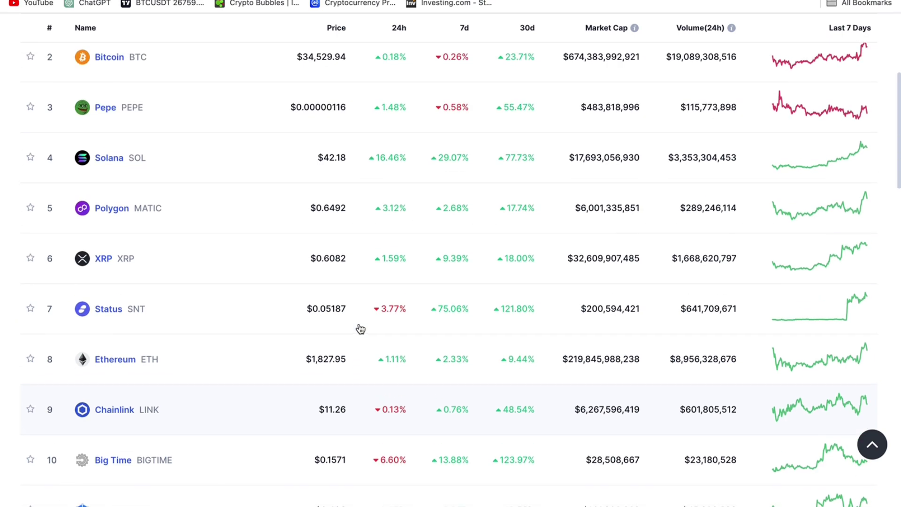
pyautogui.scroll(4, 360, 328)
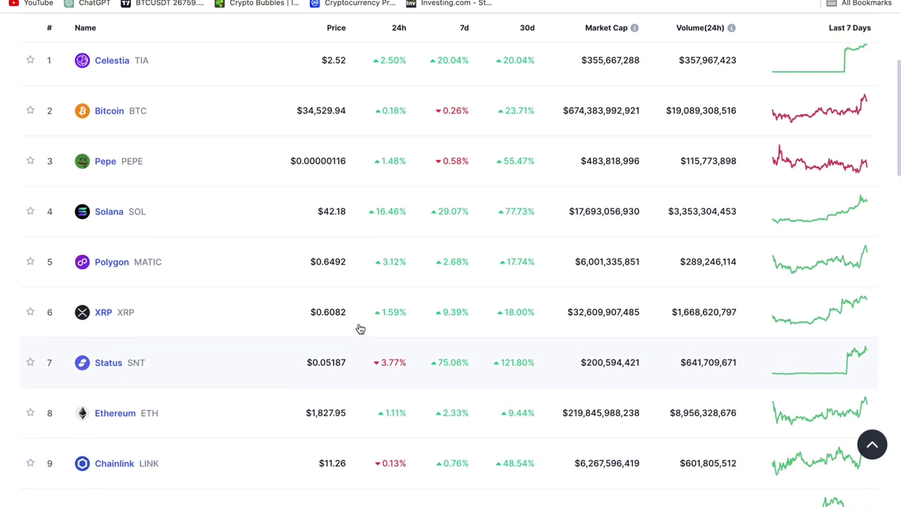
pyautogui.scroll(-2, 360, 328)
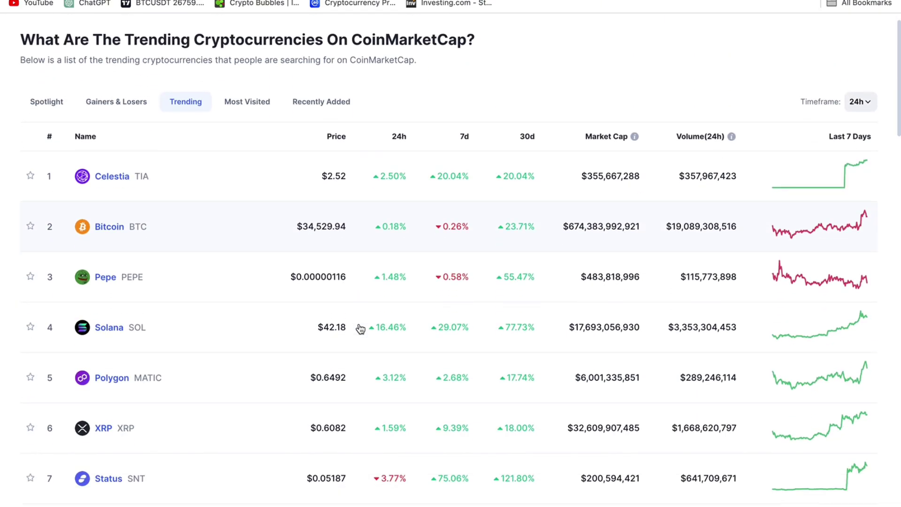
pyautogui.click(360, 327)
pyautogui.scroll(-1, 338, 450)
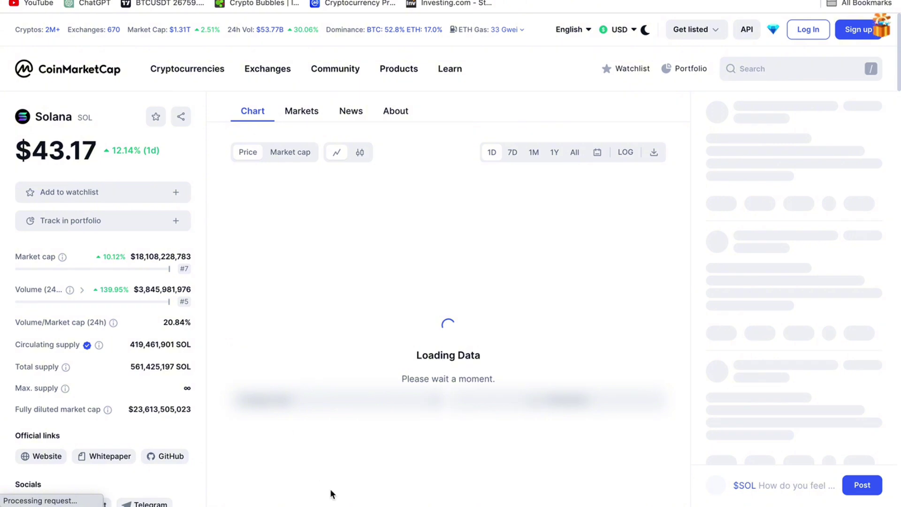
pyautogui.hotkey('alt', 'Left')
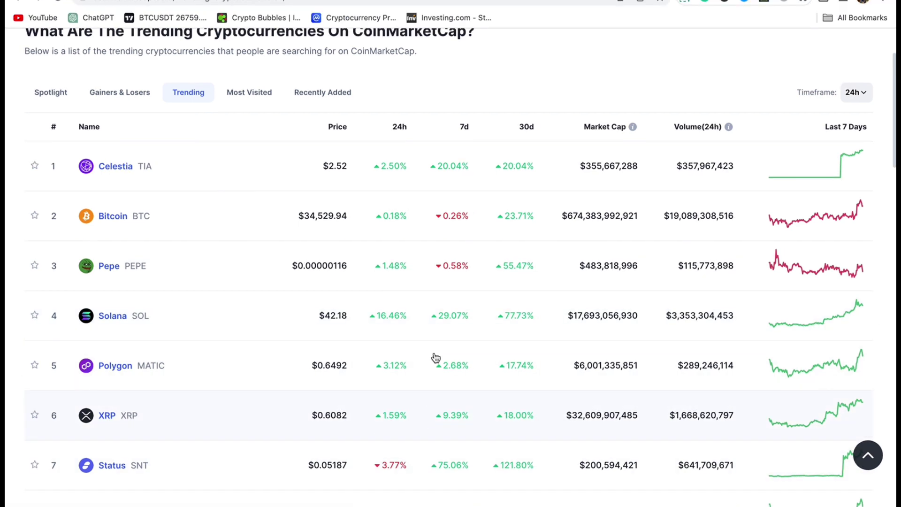
pyautogui.scroll(-4, 397, 417)
pyautogui.scroll(6, 397, 416)
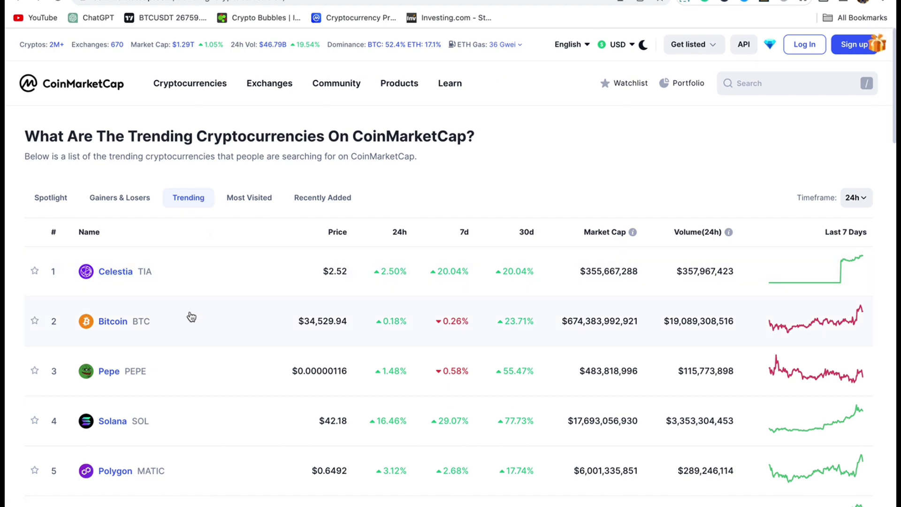
pyautogui.scroll(-2, 277, 391)
pyautogui.scroll(-4, 278, 391)
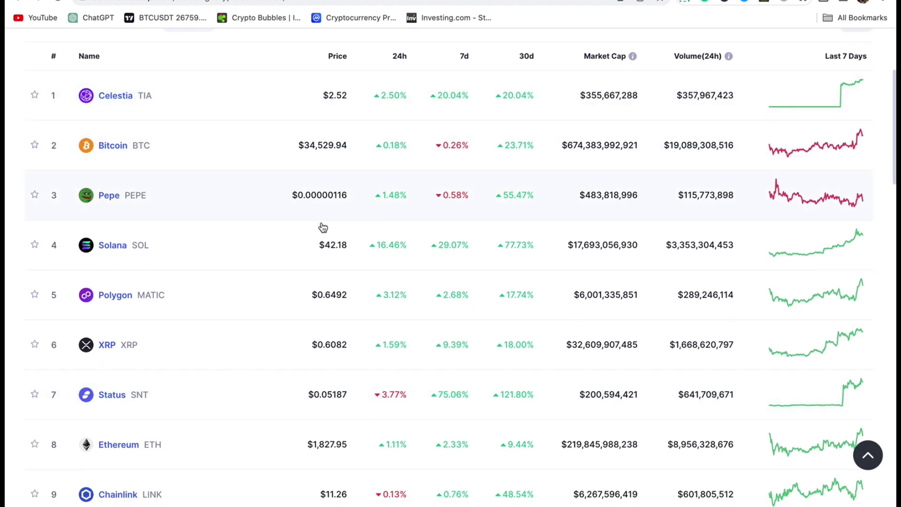
pyautogui.scroll(-3, 310, 216)
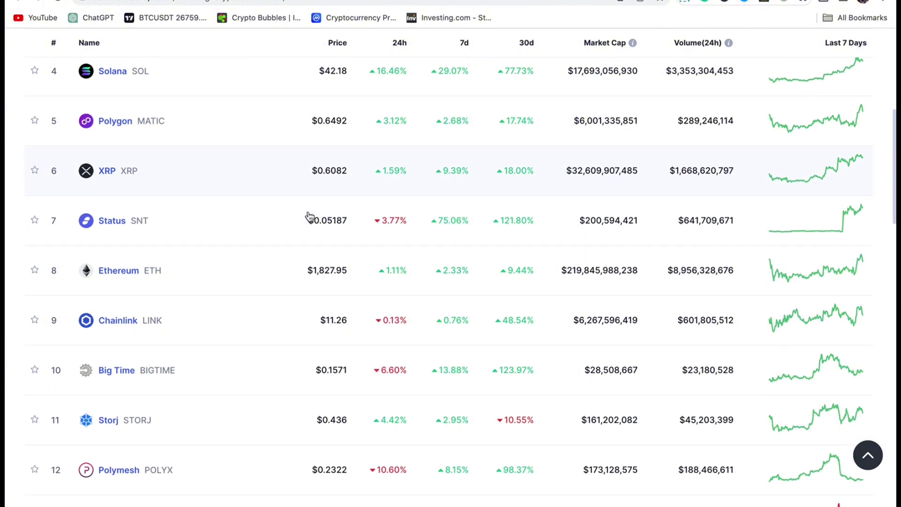
pyautogui.scroll(2, 309, 216)
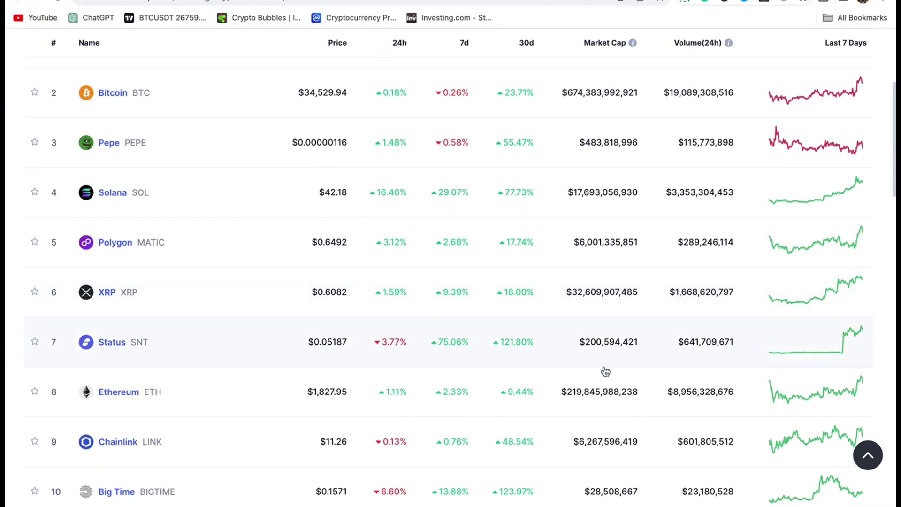
pyautogui.scroll(-3, 606, 371)
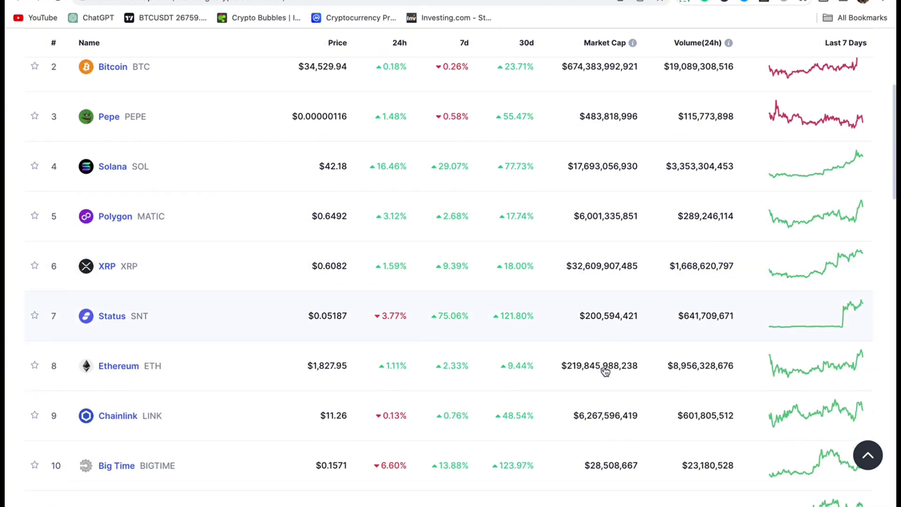
pyautogui.scroll(-3, 605, 372)
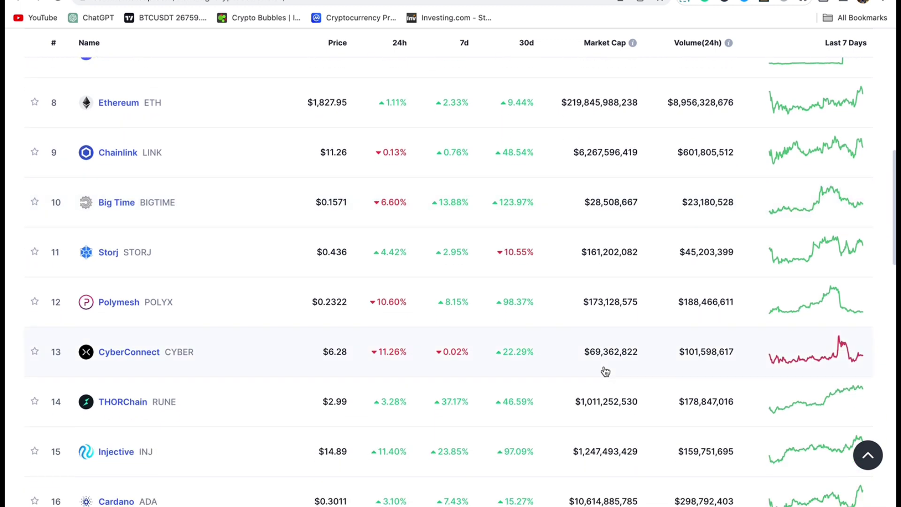
pyautogui.scroll(-3, 487, 424)
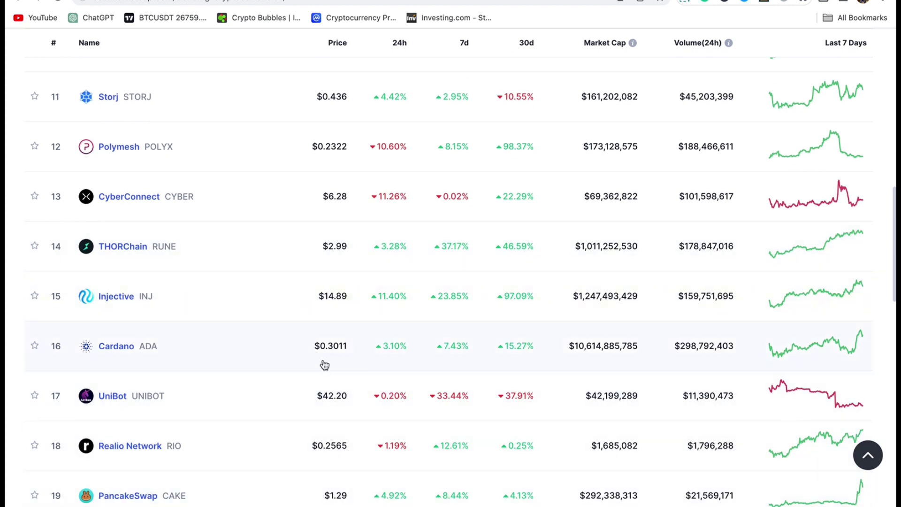
pyautogui.scroll(-3, 326, 449)
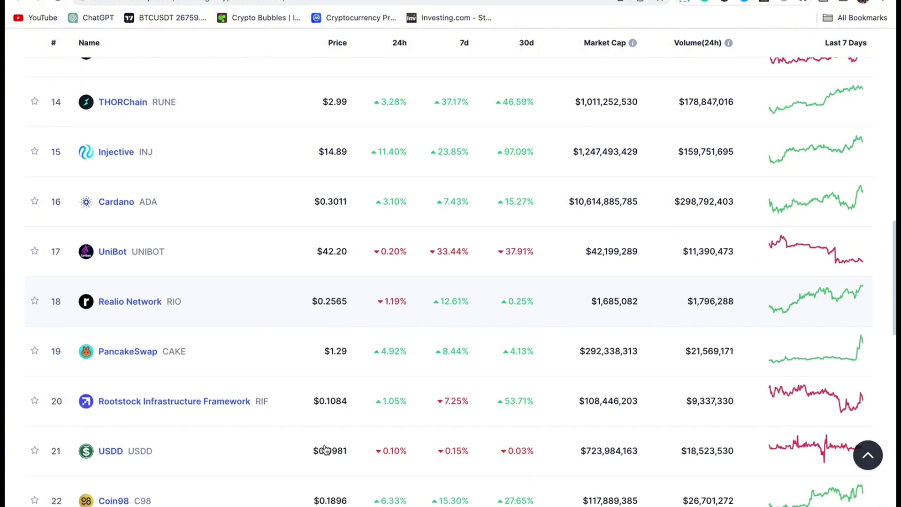
# Step: Review the Top 100 Day bubble map in Crypto Bubbles, then return to CoinMarketCap's Trending list
pyautogui.hotkey('ctrl', 'Tab')
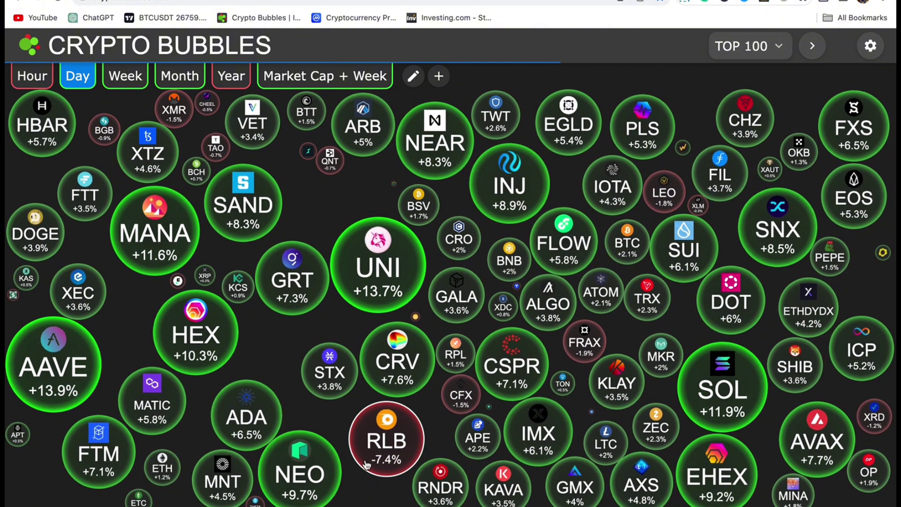
pyautogui.moveTo(440, 501)
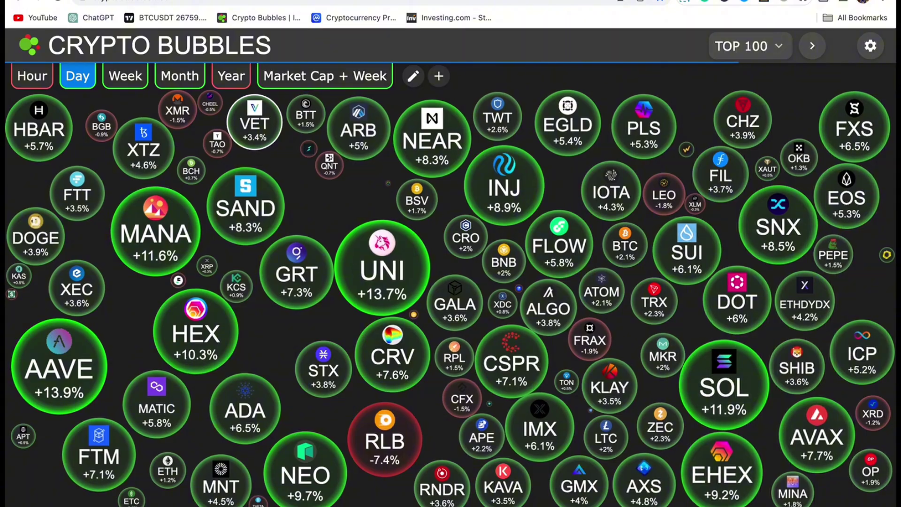
pyautogui.hotkey('ctrl', 'Tab')
pyautogui.scroll(-5, 447, 281)
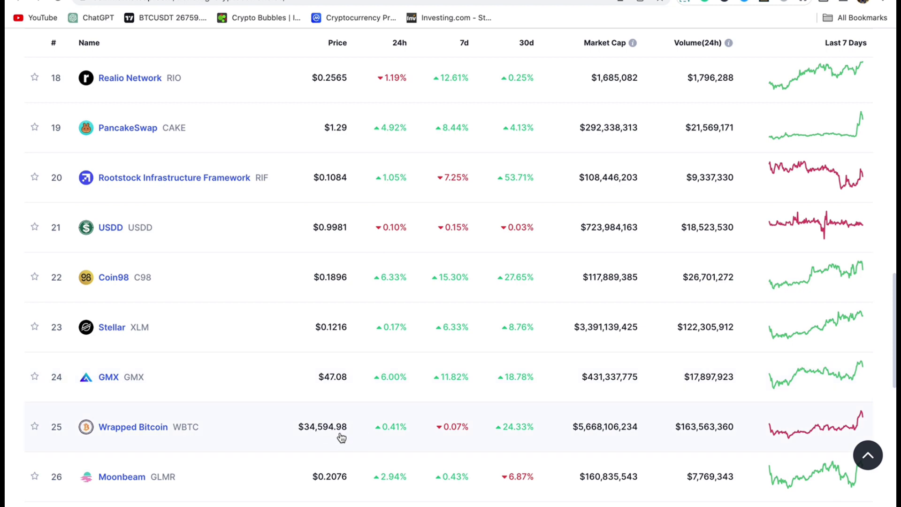
pyautogui.scroll(-5, 341, 437)
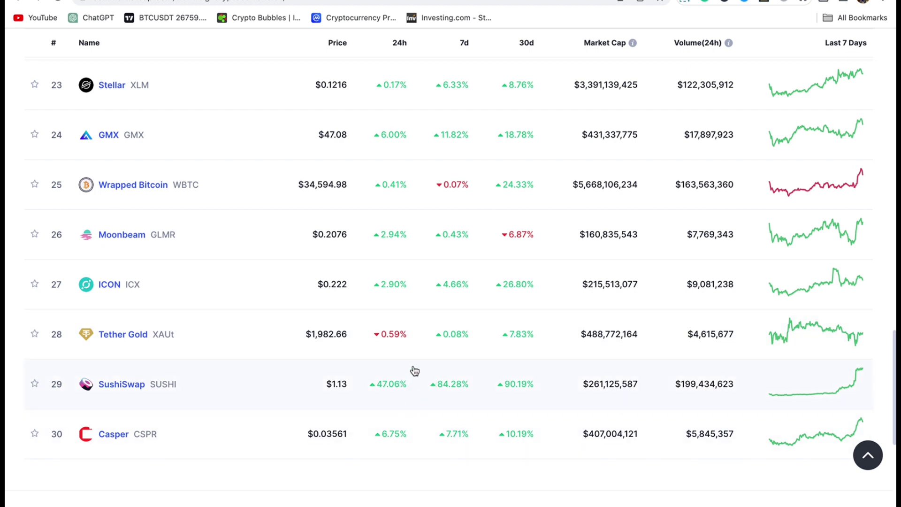
pyautogui.scroll(6, 409, 436)
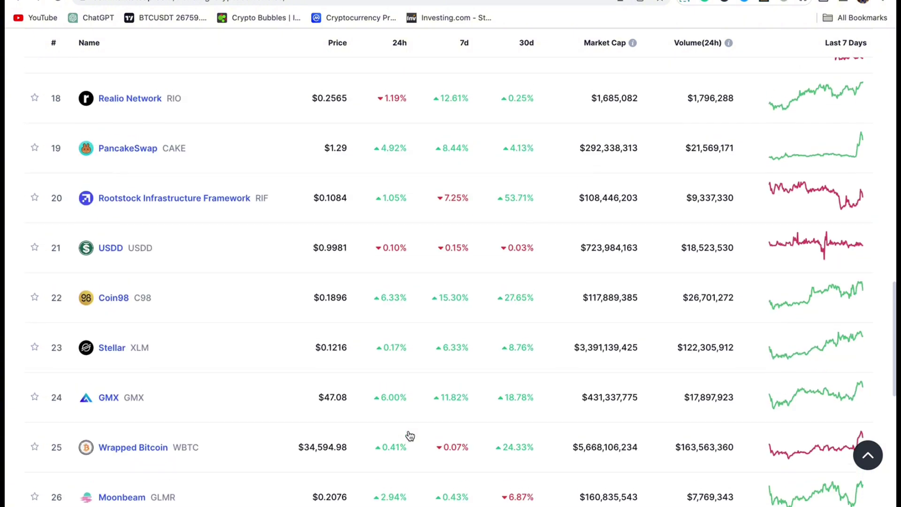
pyautogui.scroll(4, 409, 436)
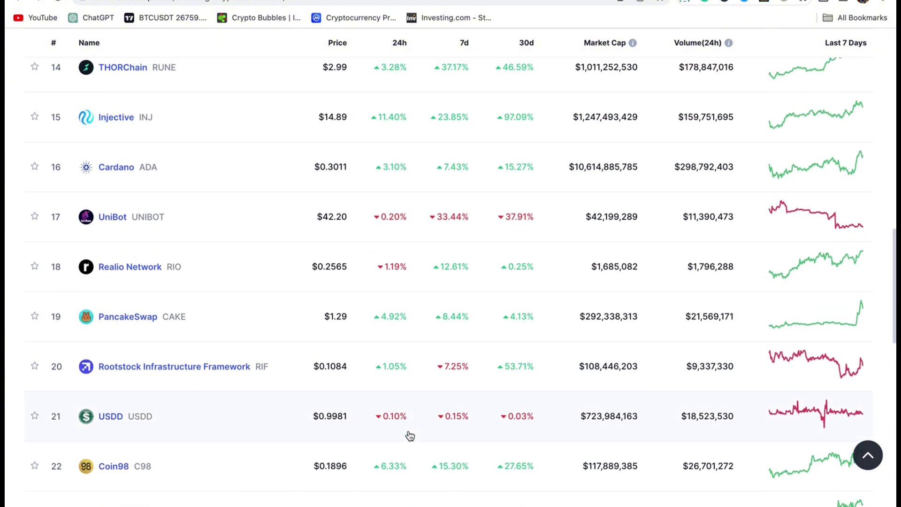
pyautogui.scroll(2, 409, 435)
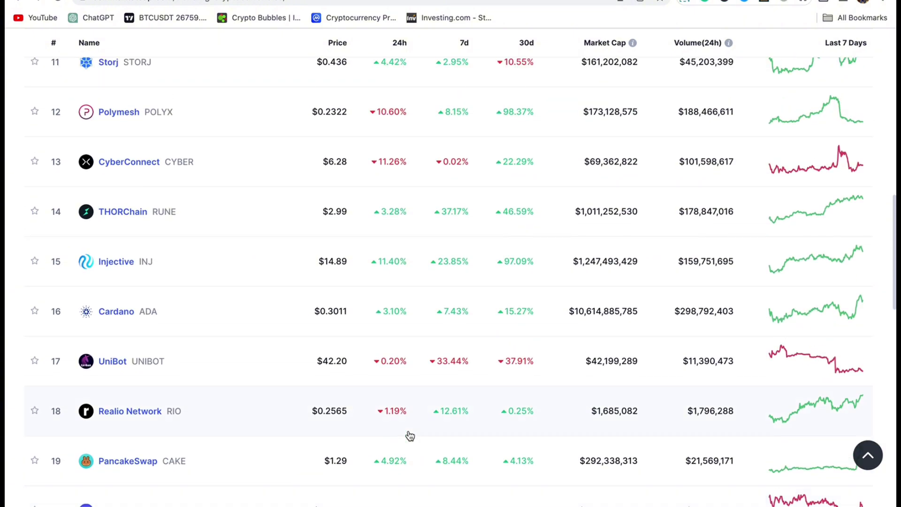
pyautogui.scroll(4, 274, 369)
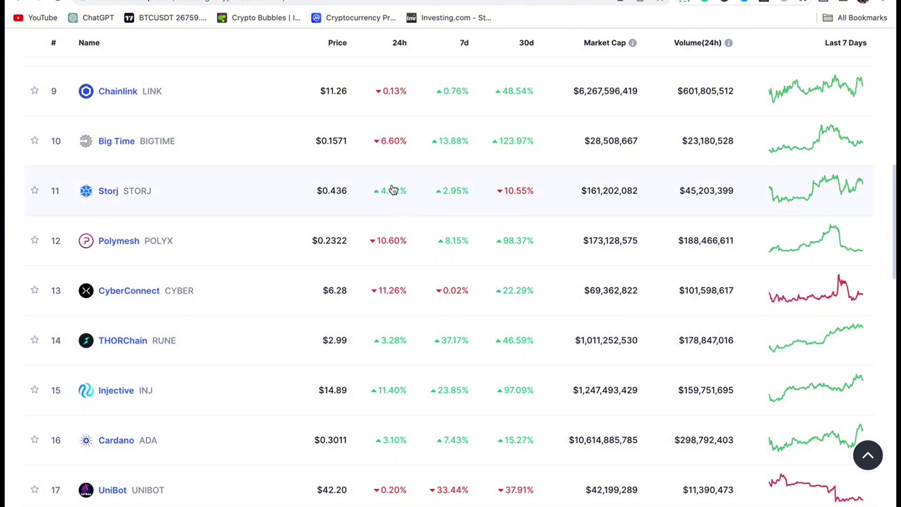
pyautogui.scroll(6, 375, 228)
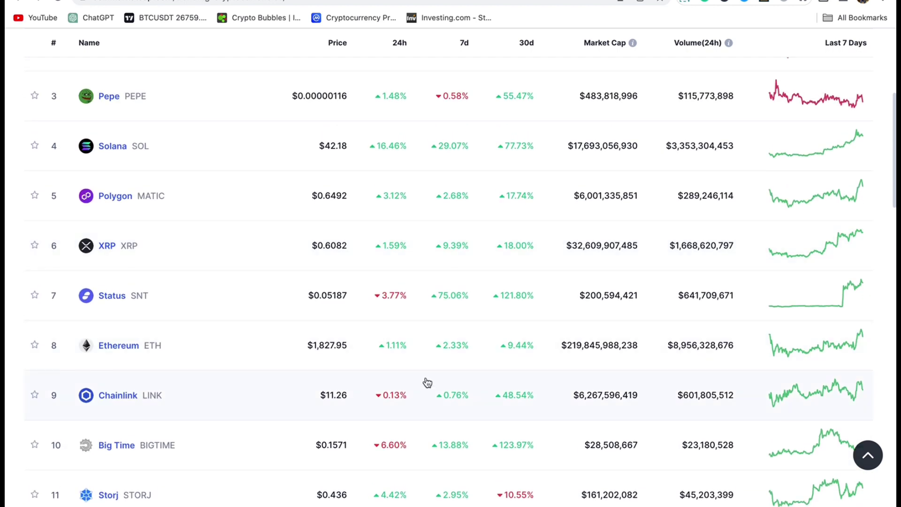
pyautogui.scroll(-7, 402, 424)
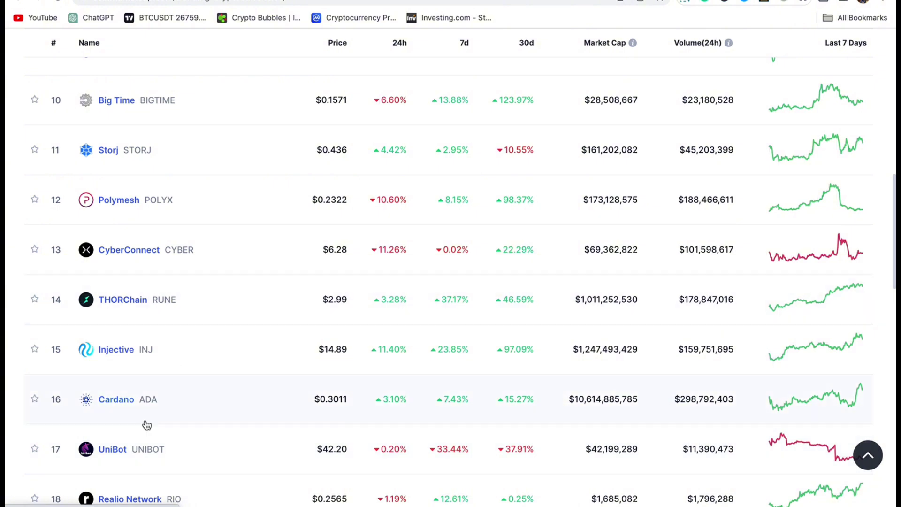
# Step: Open the Cardano (ADA) page at $0.3056, up 6.52%, and scroll its community feed
pyautogui.click(129, 400)
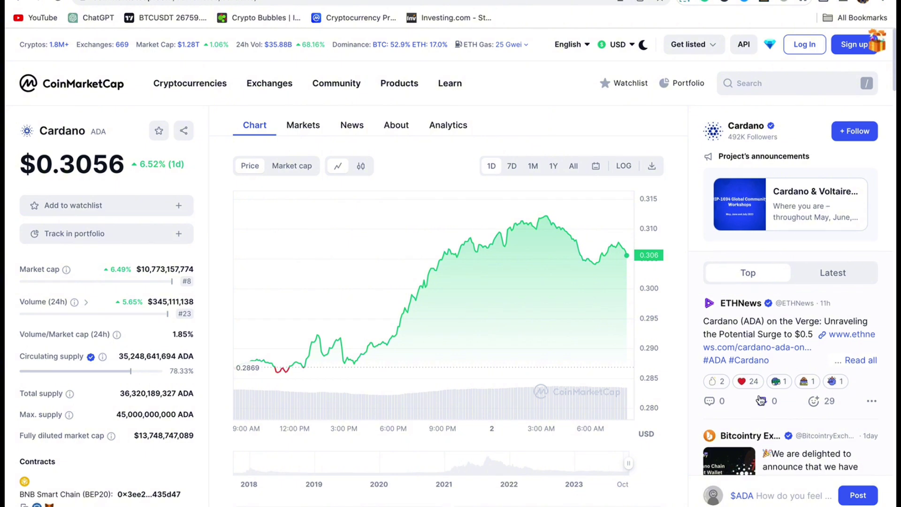
pyautogui.scroll(-10, 760, 399)
pyautogui.scroll(-8, 760, 399)
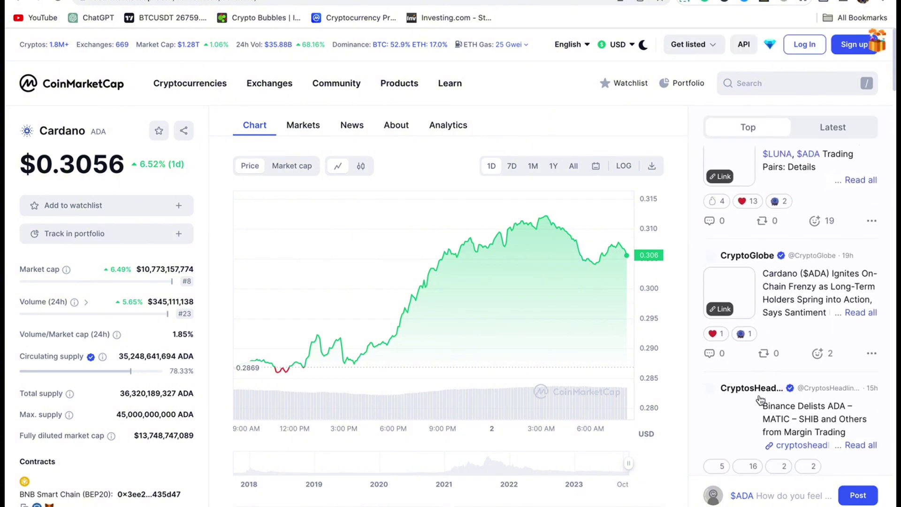
pyautogui.scroll(-6, 838, 277)
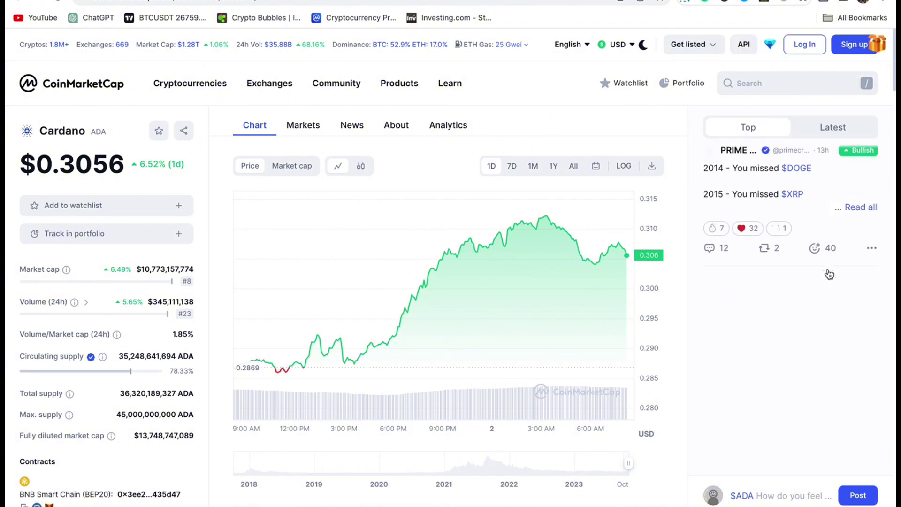
pyautogui.scroll(-8, 830, 274)
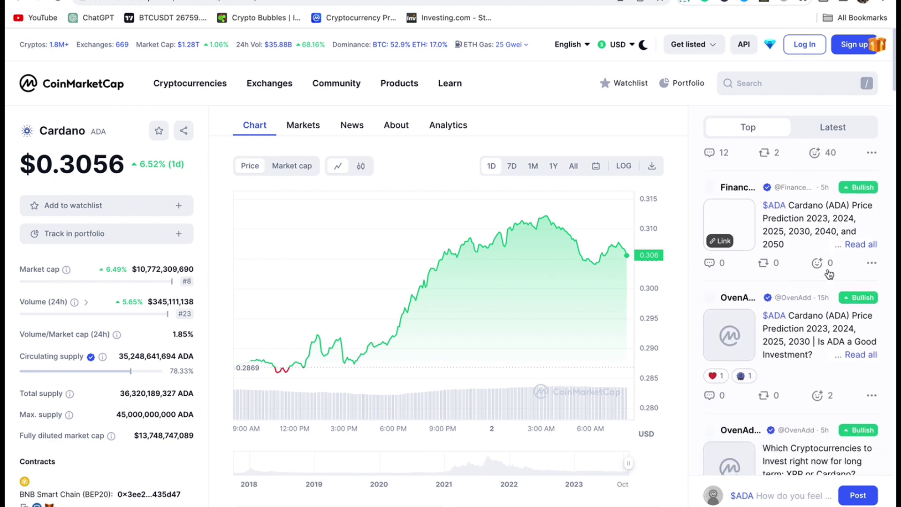
pyautogui.scroll(-2, 829, 275)
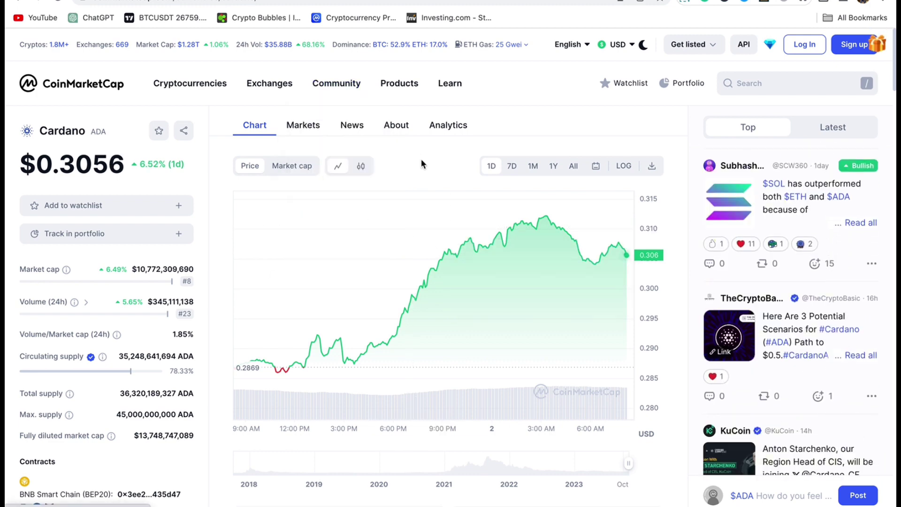
# Step: Show the Cardano News section and scroll through the ADA news articles
pyautogui.click(352, 125)
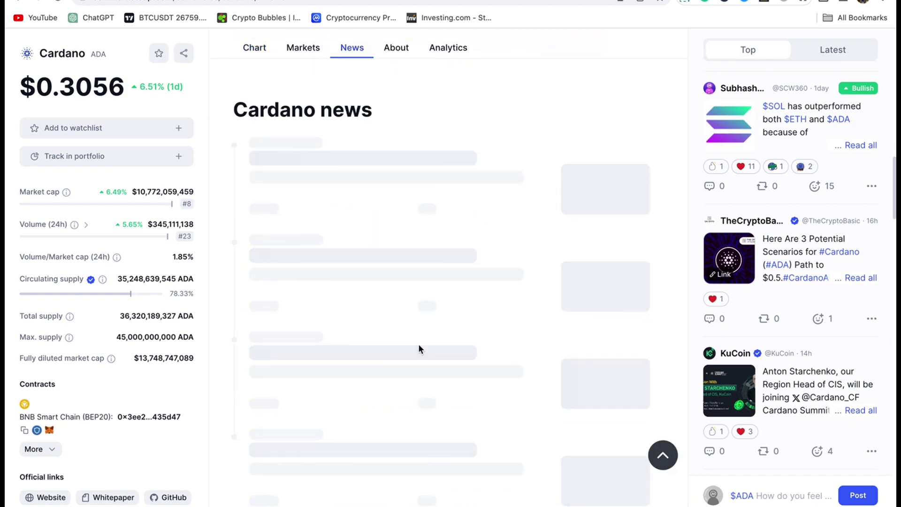
pyautogui.scroll(5, 417, 348)
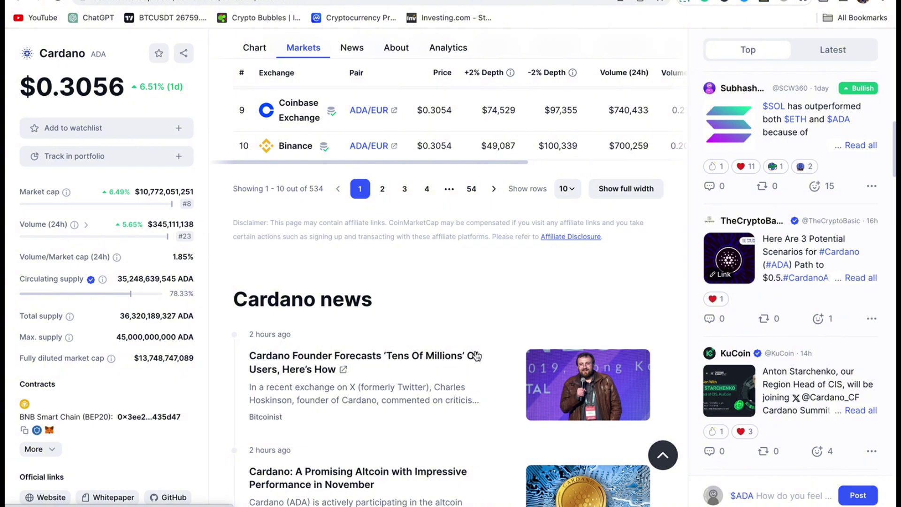
pyautogui.scroll(-12, 408, 436)
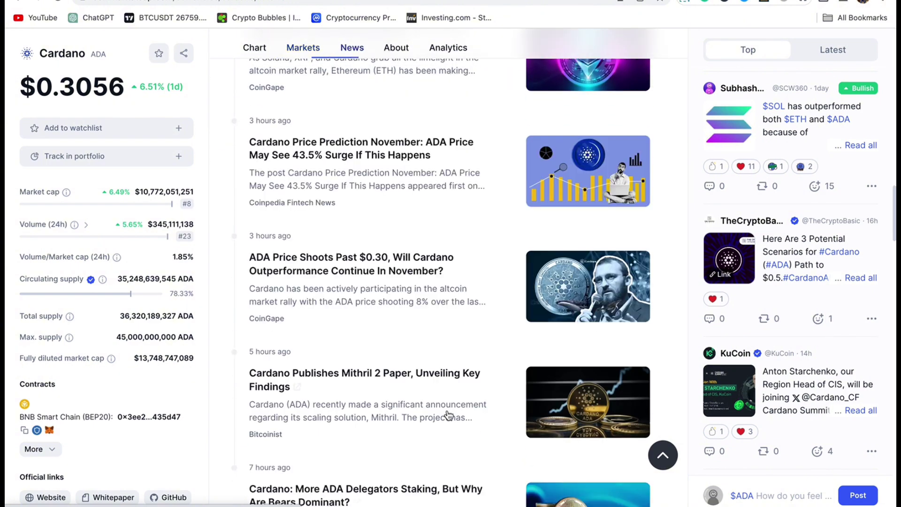
pyautogui.scroll(-3, 452, 468)
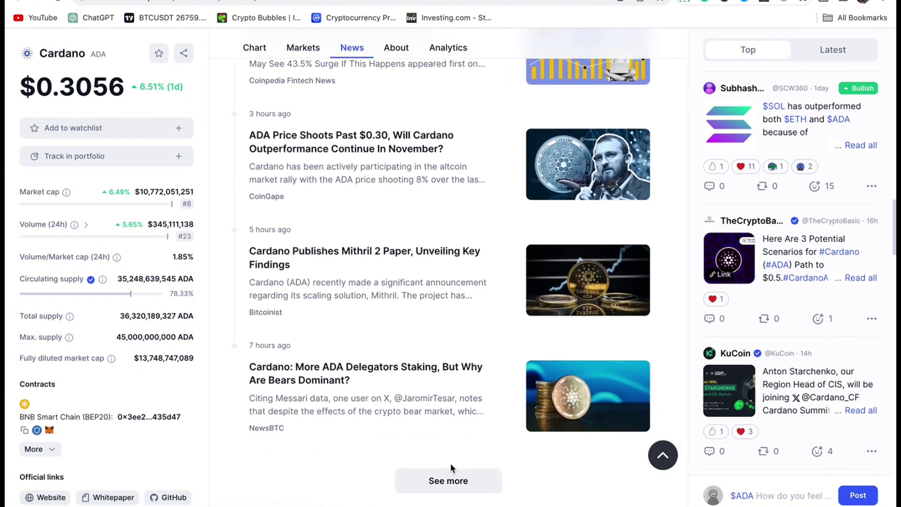
pyautogui.scroll(-1, 450, 464)
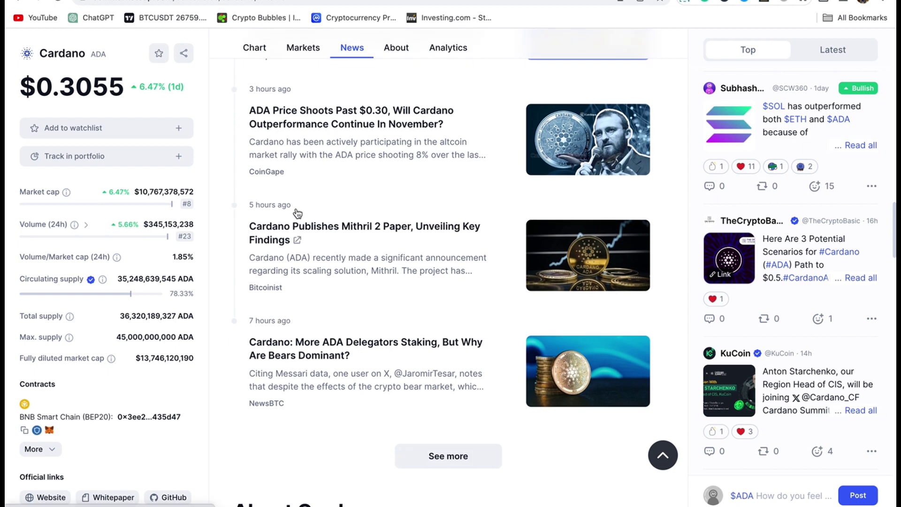
pyautogui.scroll(2, 297, 213)
pyautogui.scroll(4, 256, 173)
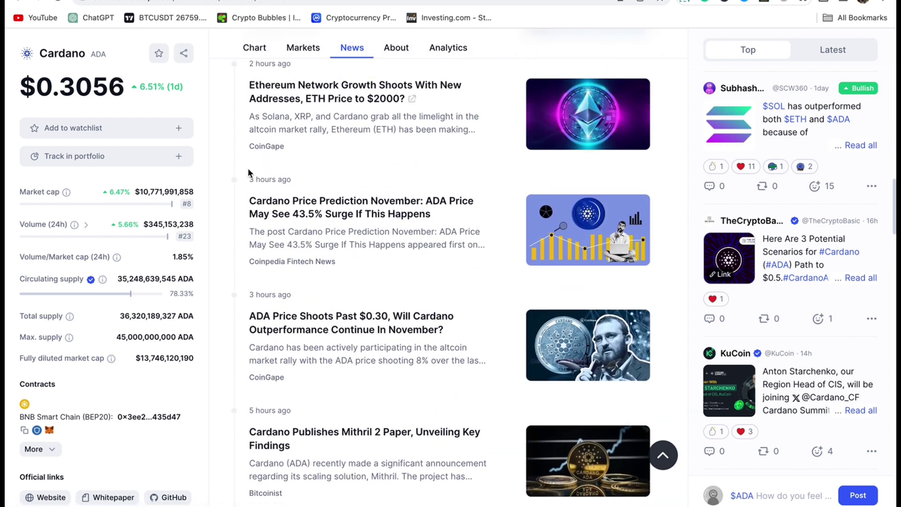
pyautogui.scroll(3, 306, 71)
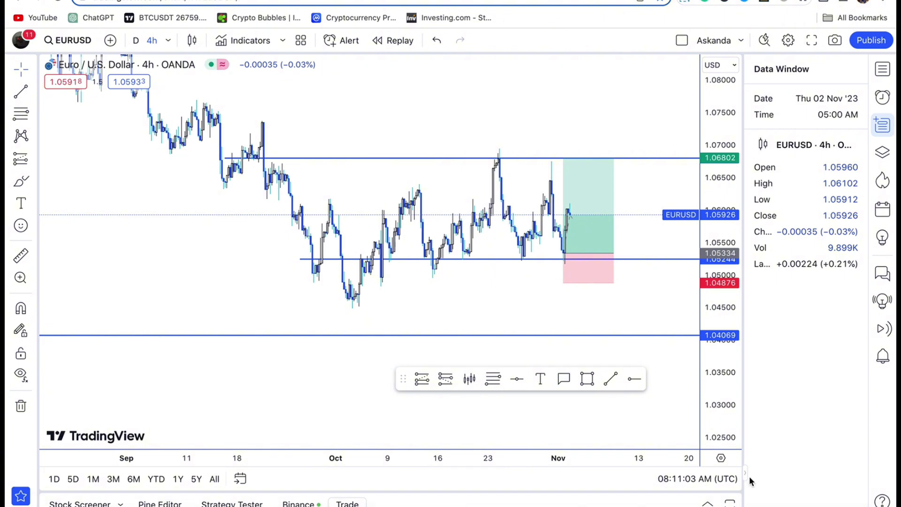
# Step: Hide the data window, dismiss the symbol search on the EUR/USD chart, and switch to Binance Square
pyautogui.click(744, 473)
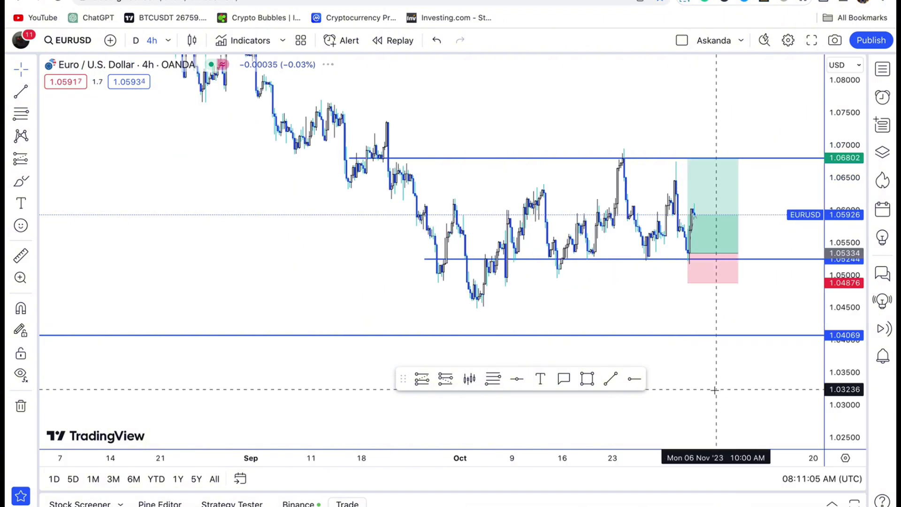
pyautogui.click(78, 43)
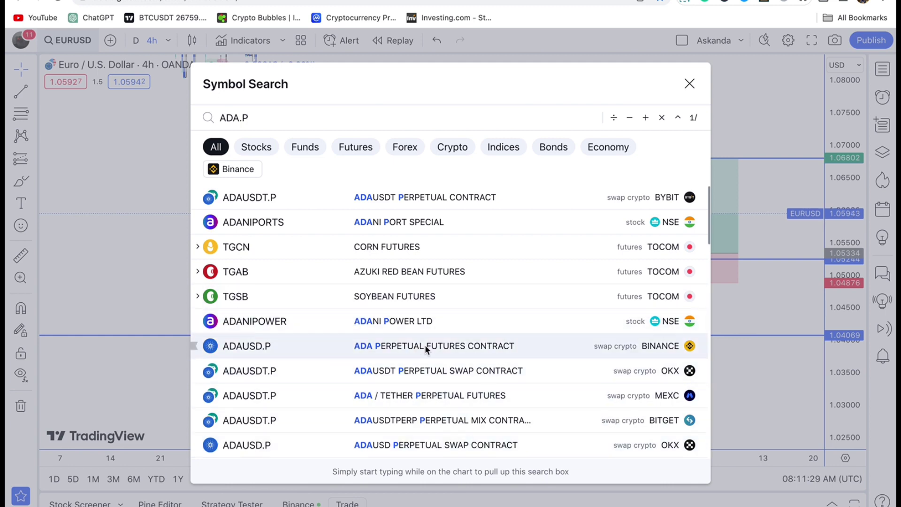
pyautogui.press('Escape')
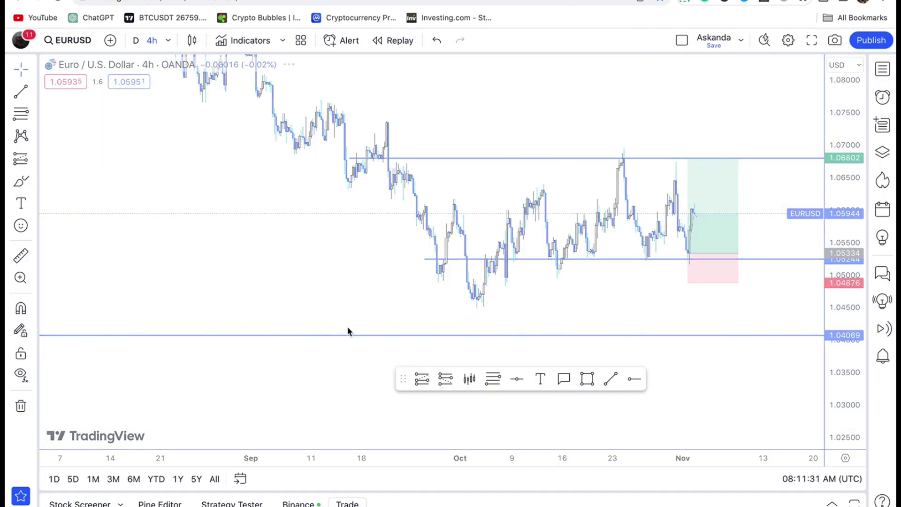
pyautogui.press('super+bracketleft')
pyautogui.press('super+bracketleft')
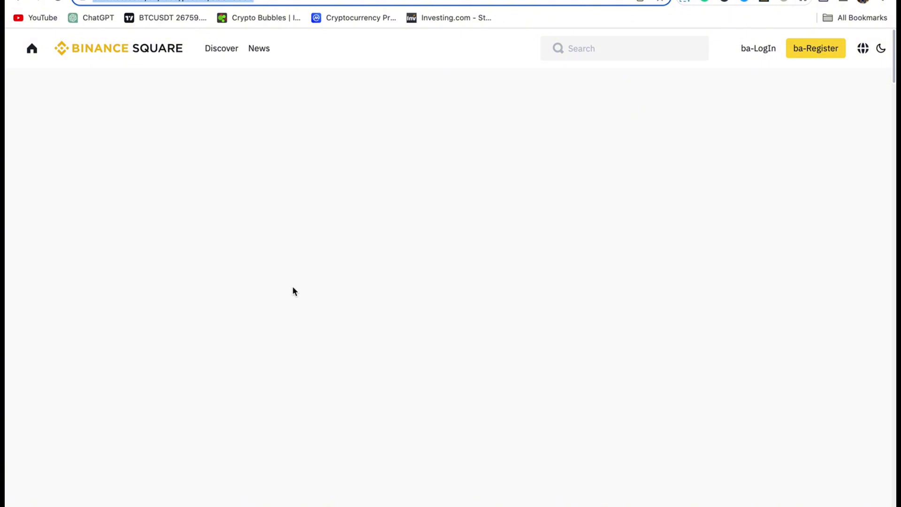
# Step: Load the Binance Square profile to check Fear & Greed at 72 Greed, then return to the ADA chart
pyautogui.click(55, 5)
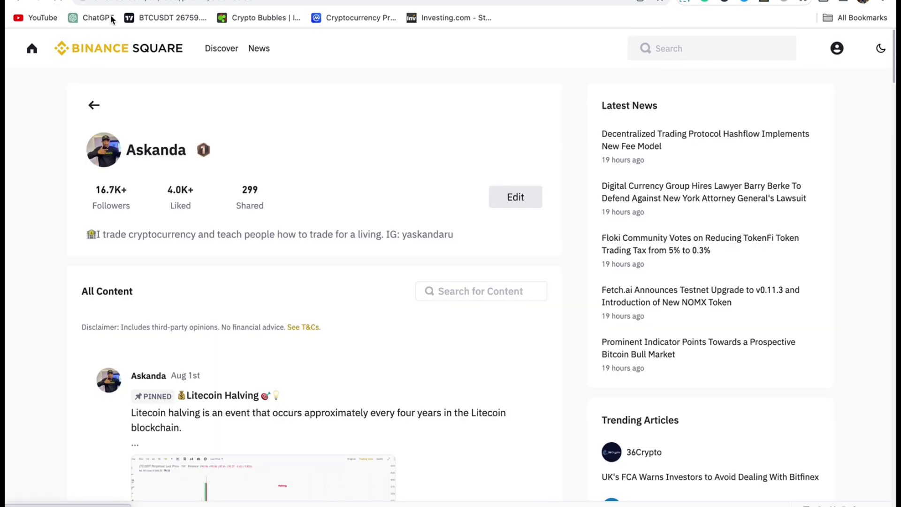
pyautogui.scroll(-5, 136, 281)
pyautogui.scroll(6, 137, 282)
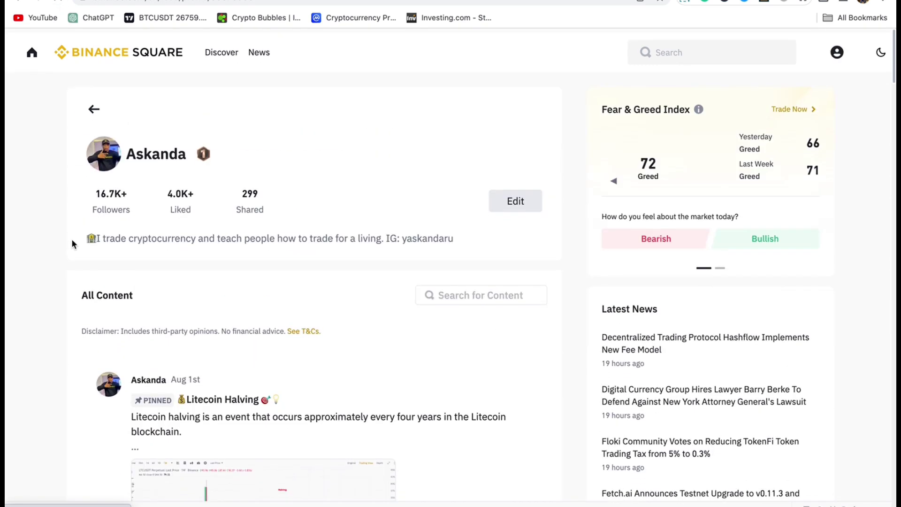
pyautogui.scroll(-1, 200, 195)
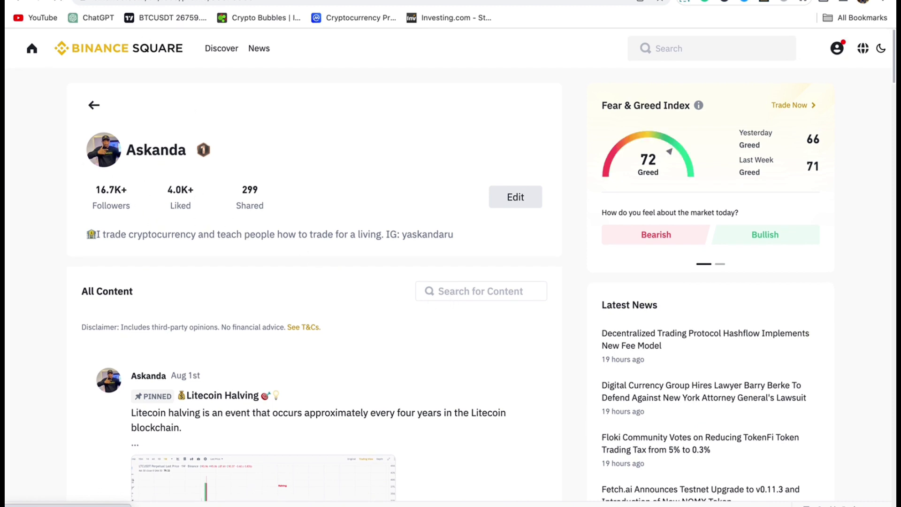
pyautogui.hotkey('ctrl', 'Tab')
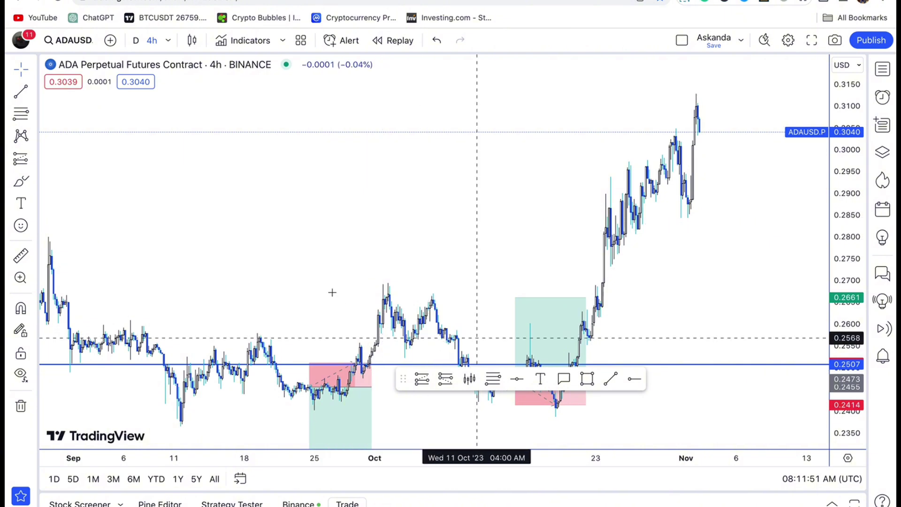
# Step: Inspect the earlier ADA long and short position boxes, then pick the Long Position tool
pyautogui.hscroll(3, 483, 312)
pyautogui.click(487, 313)
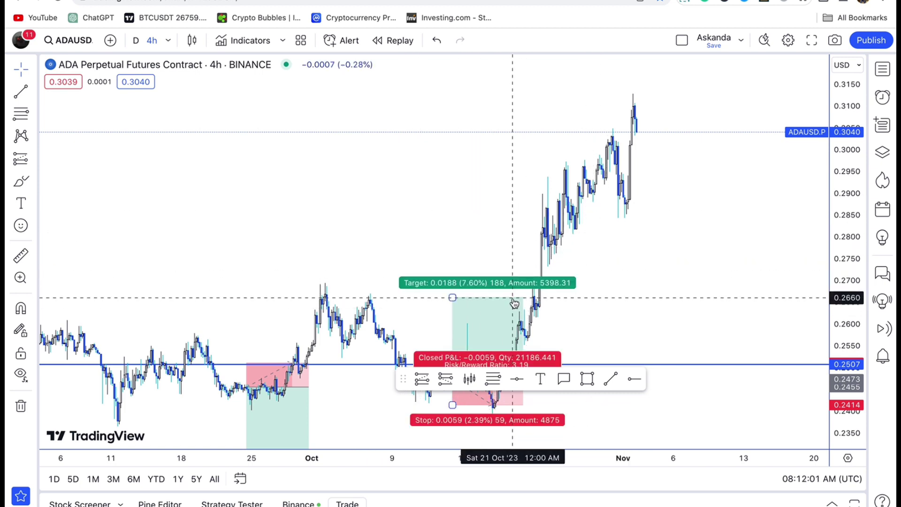
pyautogui.hscroll(-5, 514, 302)
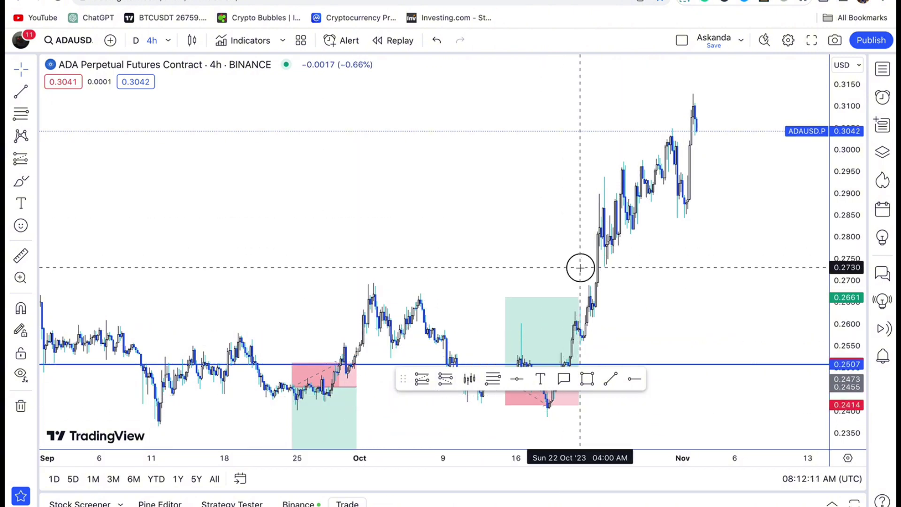
pyautogui.moveTo(585, 390); pyautogui.dragTo(523, 286)
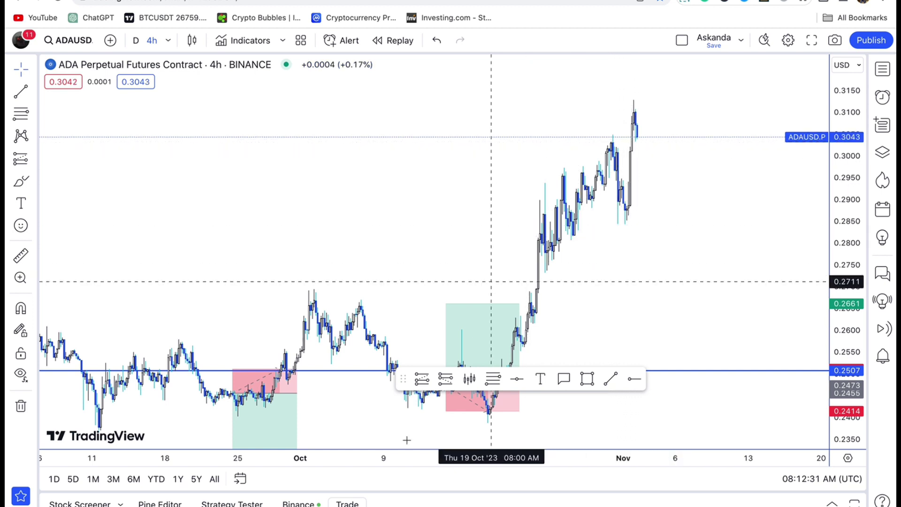
pyautogui.click(422, 379)
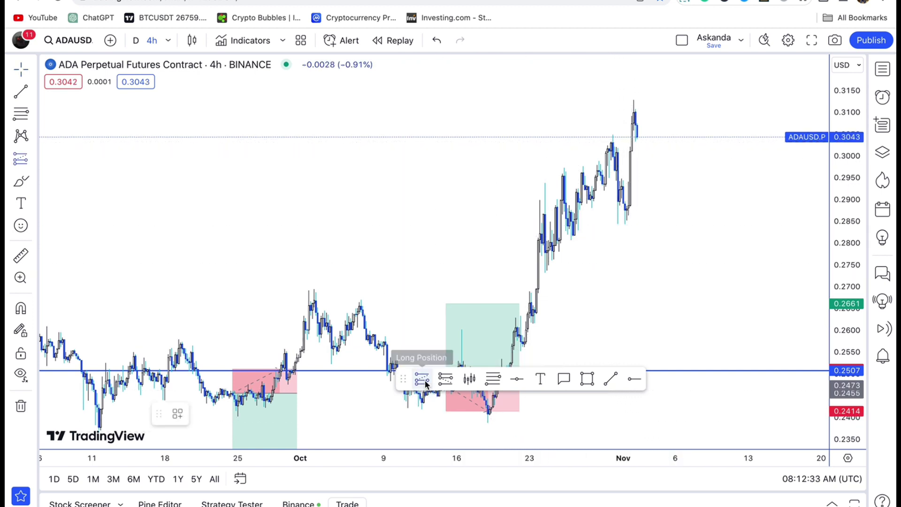
# Step: Place an ADA long position at 0.3042 with stop at 0.2990 and target raised to 0.3217
pyautogui.click(639, 137)
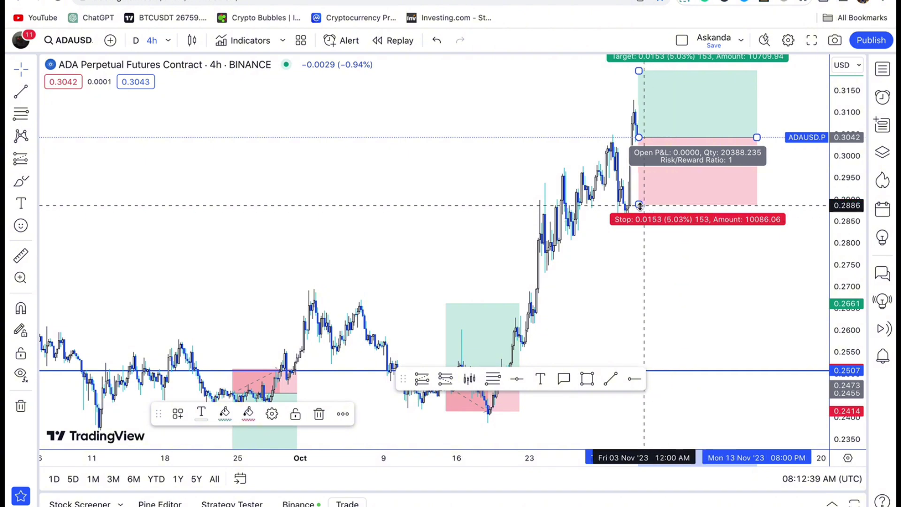
pyautogui.moveTo(640, 205); pyautogui.dragTo(637, 160)
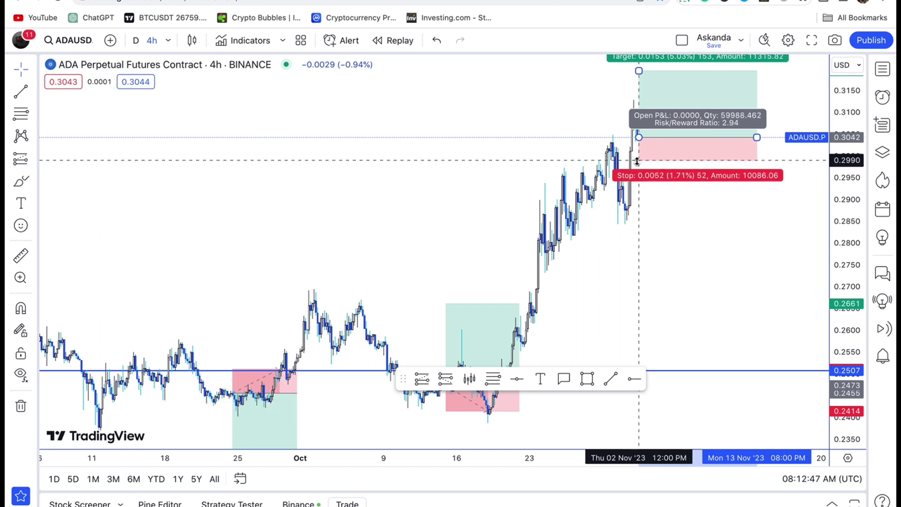
pyautogui.moveTo(639, 71); pyautogui.dragTo(640, 61)
# Step: Shorten the long position's time span and open its settings showing 3% risk
pyautogui.click(550, 107)
pyautogui.moveTo(550, 107); pyautogui.dragTo(554, 225)
pyautogui.click(733, 261)
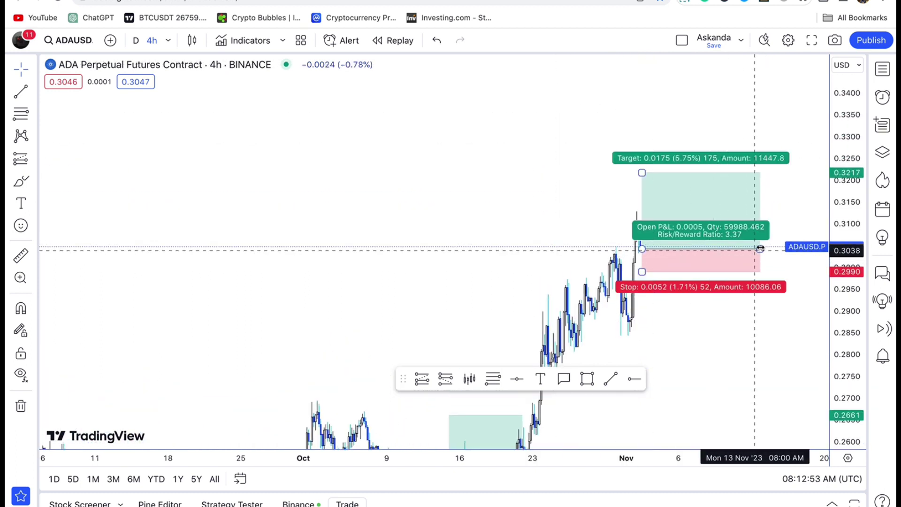
pyautogui.moveTo(760, 249); pyautogui.dragTo(705, 248)
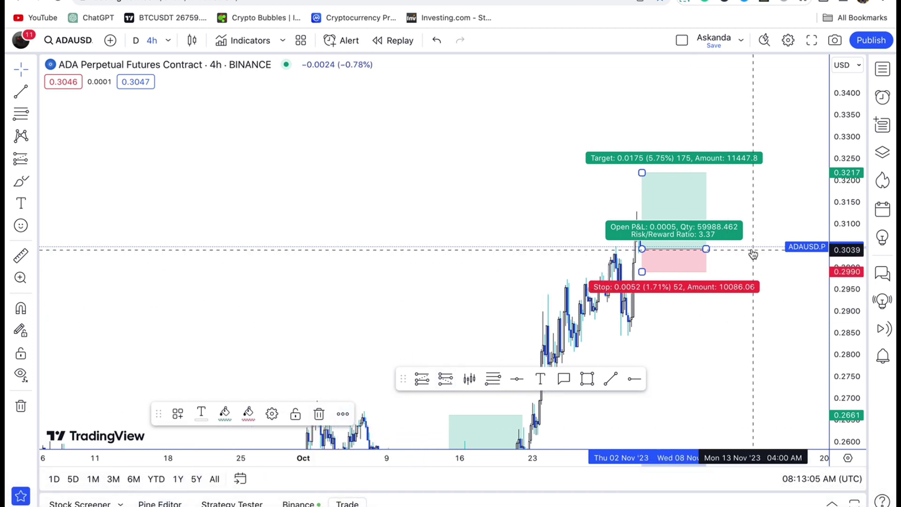
pyautogui.click(679, 215)
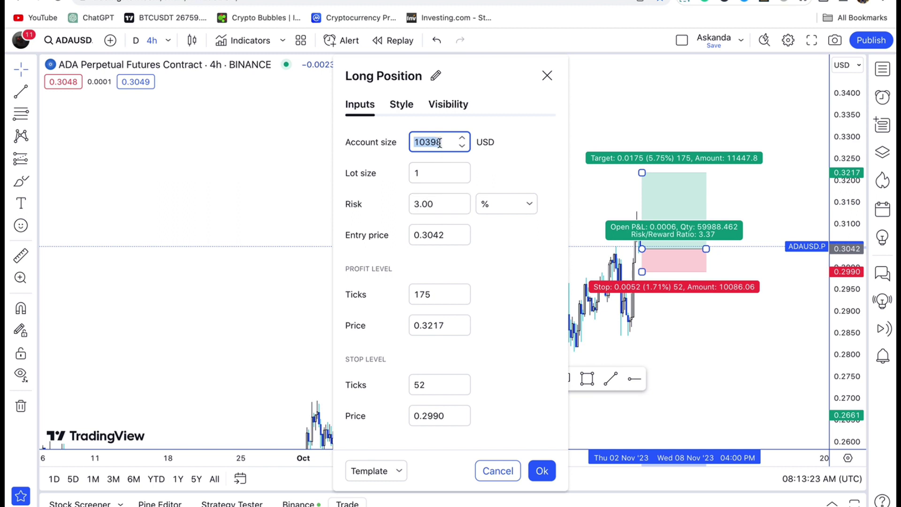
# Step: Give the ADA long position a 10938 USD account size and 3% risk, then apply it
pyautogui.write('1')
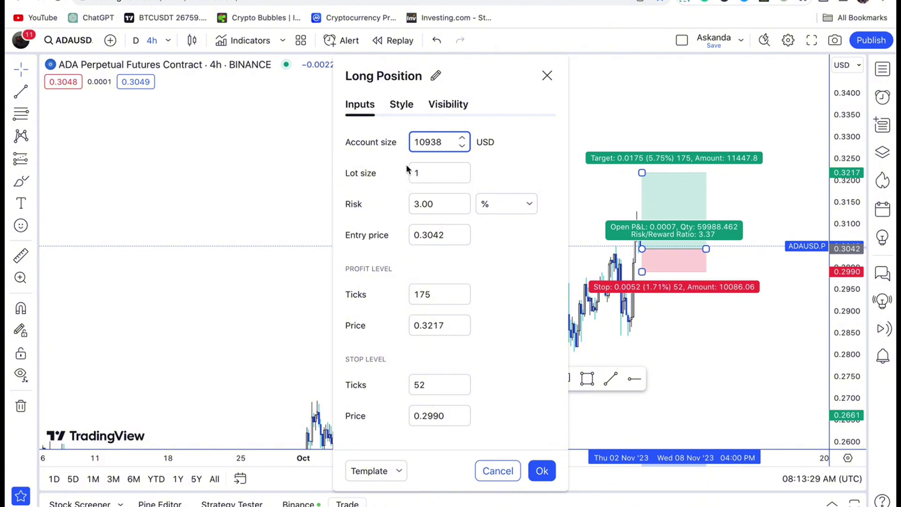
pyautogui.click(443, 199)
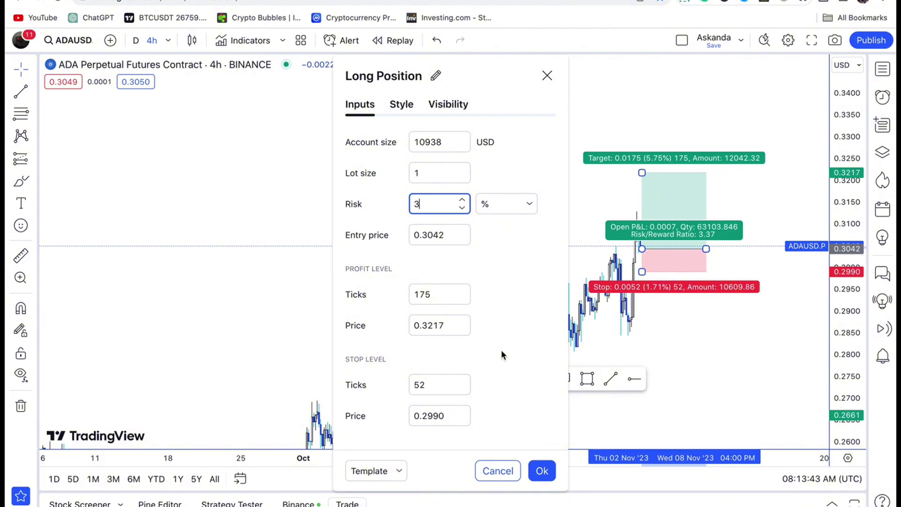
pyautogui.click(543, 471)
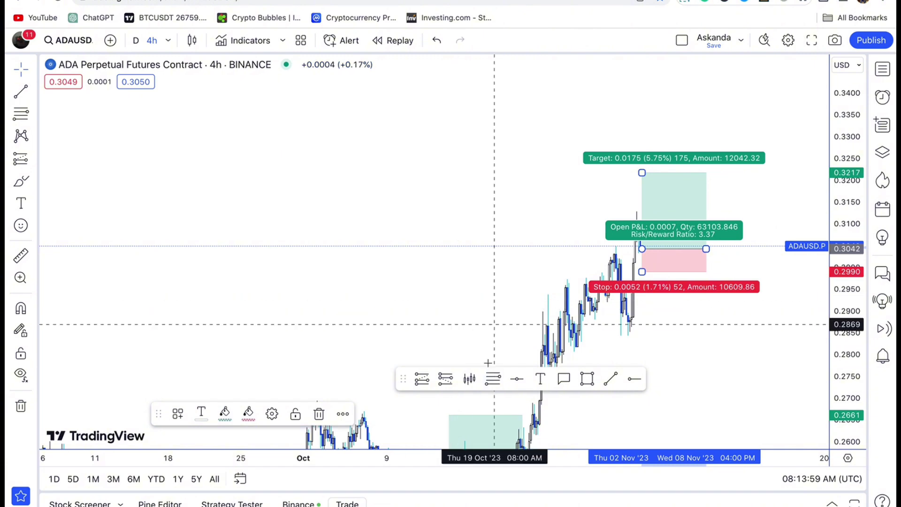
# Step: Pan the ADA chart back to the earlier October candles
pyautogui.moveTo(488, 363); pyautogui.dragTo(482, 301)
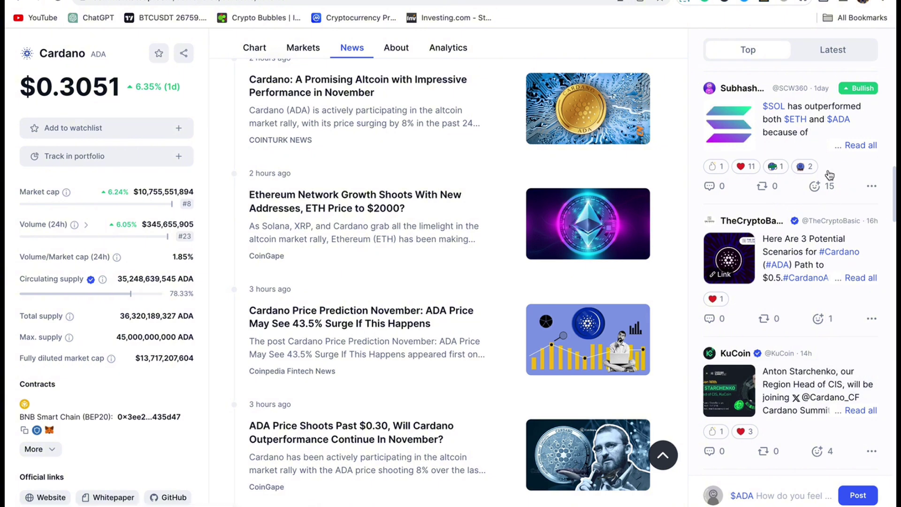
# Step: Scroll through the Cardano community posts feed on CoinMarketCap
pyautogui.scroll(4, 817, 141)
pyautogui.scroll(8, 821, 141)
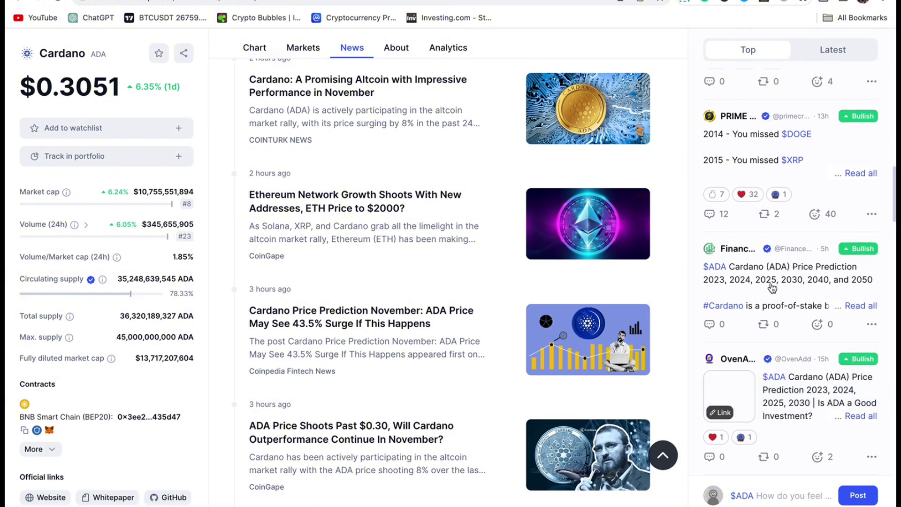
pyautogui.scroll(12, 799, 254)
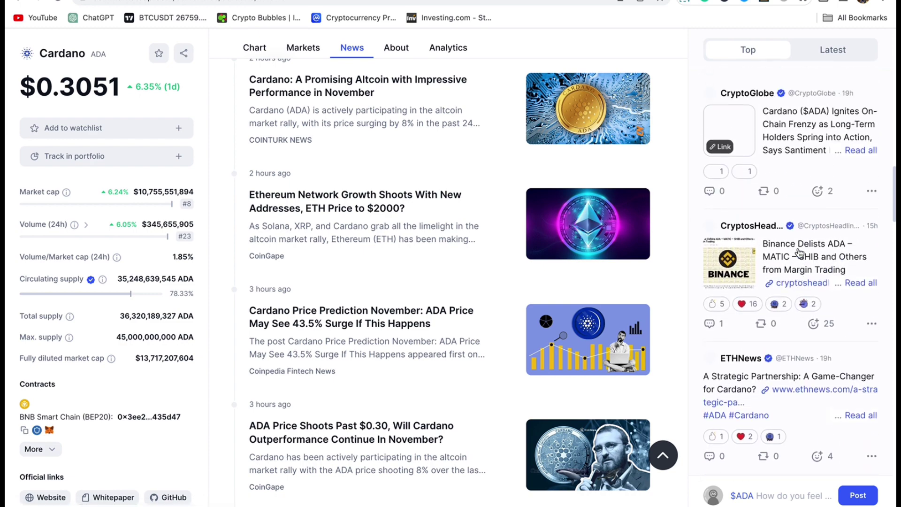
pyautogui.scroll(-15, 799, 253)
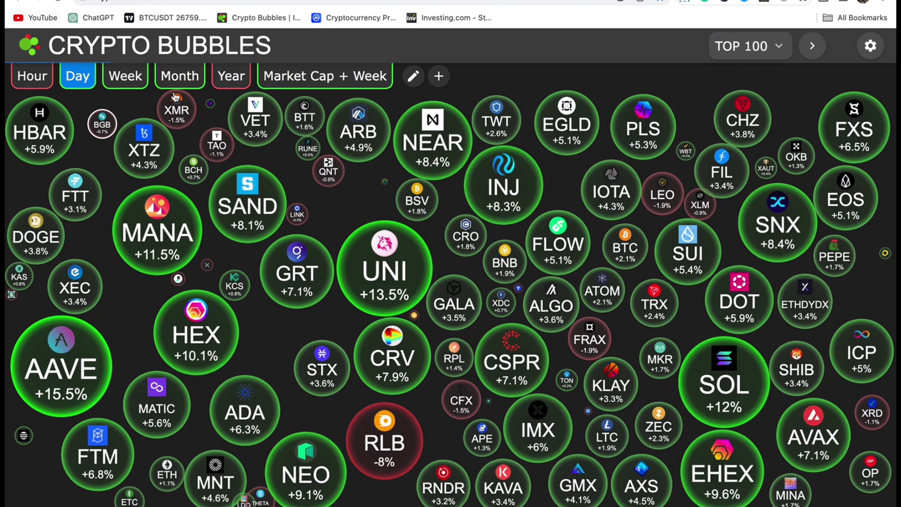
pyautogui.scroll(-10, 277, 253)
pyautogui.scroll(10, 280, 253)
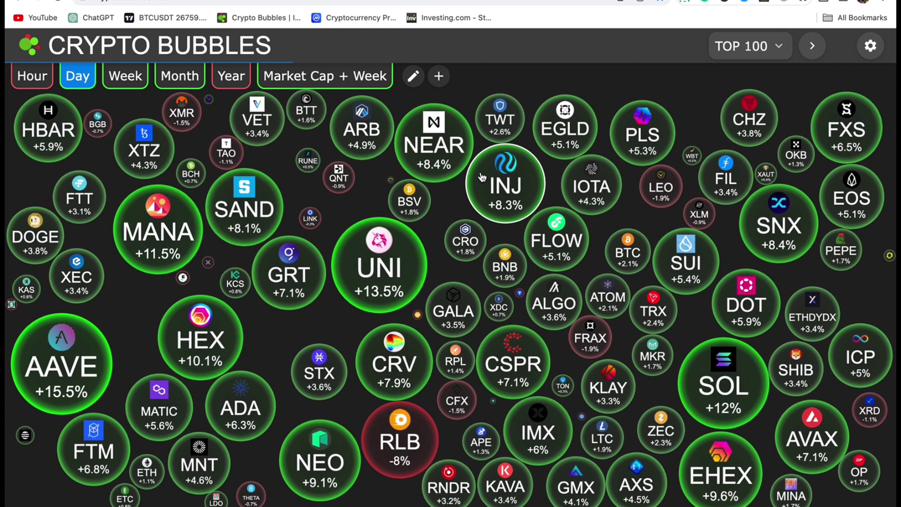
pyautogui.scroll(-3, 481, 177)
pyautogui.scroll(3, 524, 201)
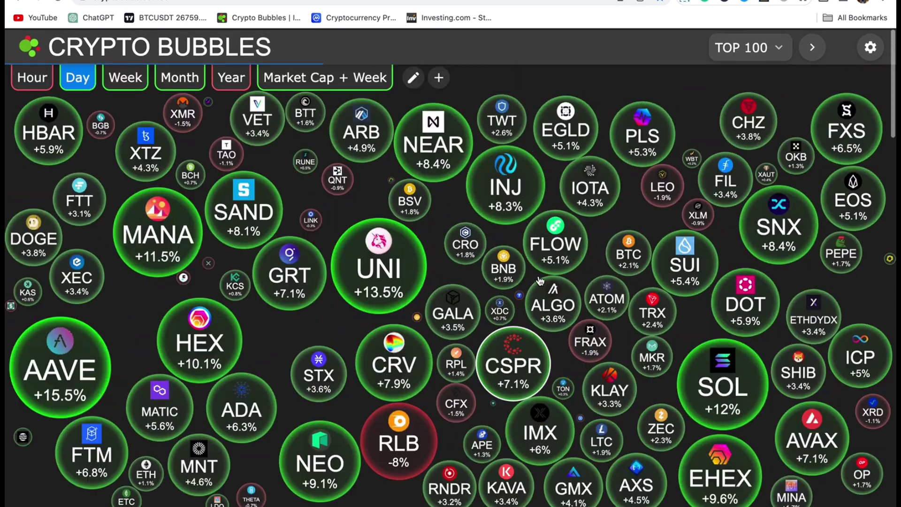